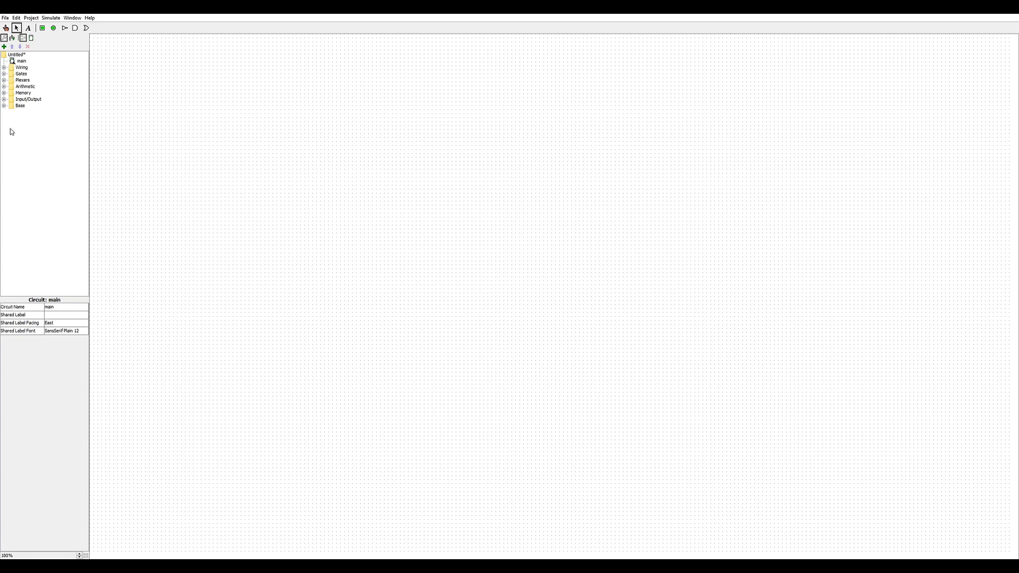
Step: Place an AND gate from the Gates library on the canvas and set its number of inputs to 2
{"action": "left_click", "coordinate": [4, 74]}
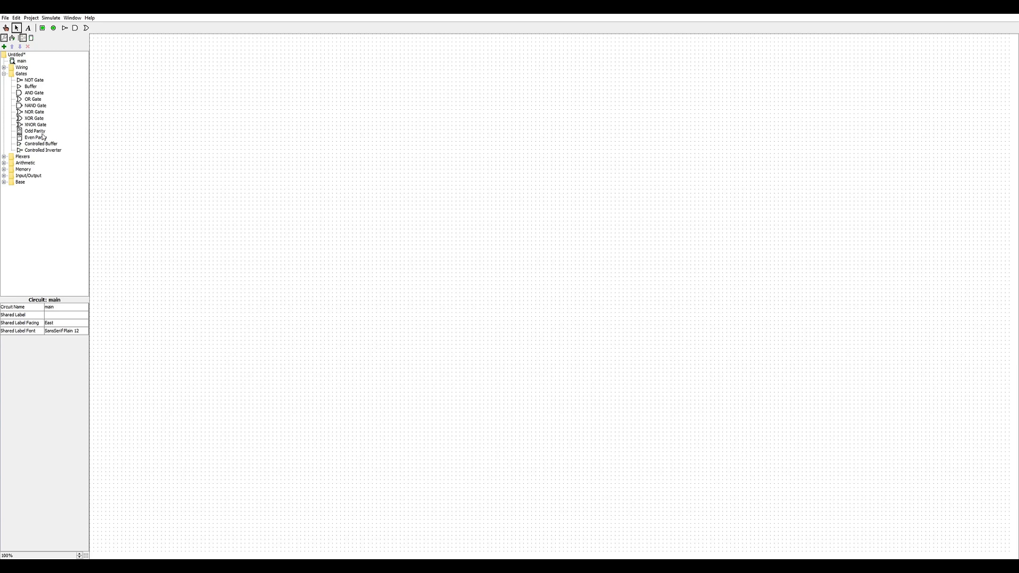
{"action": "left_click", "coordinate": [22, 94]}
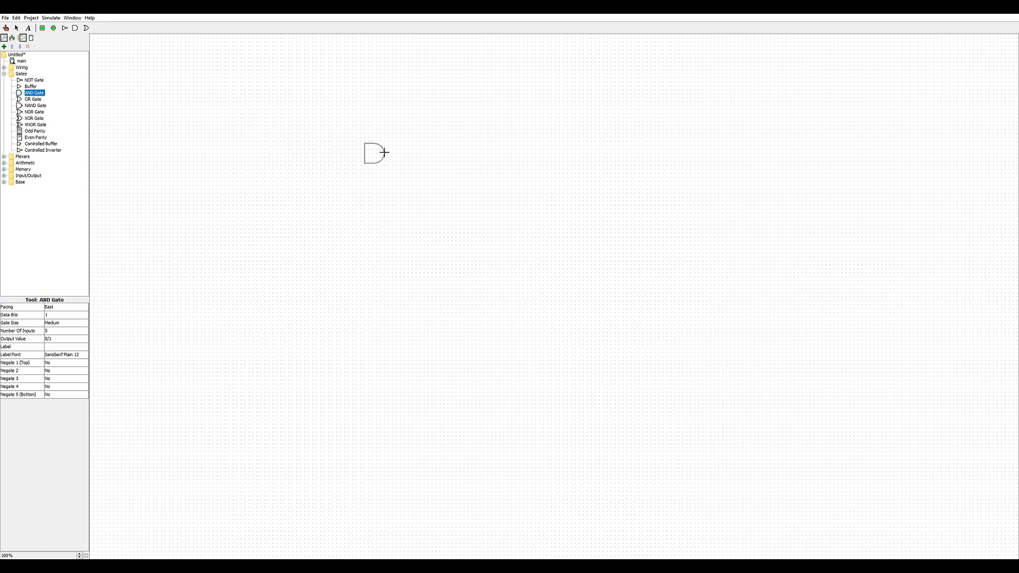
{"action": "left_click", "coordinate": [370, 148]}
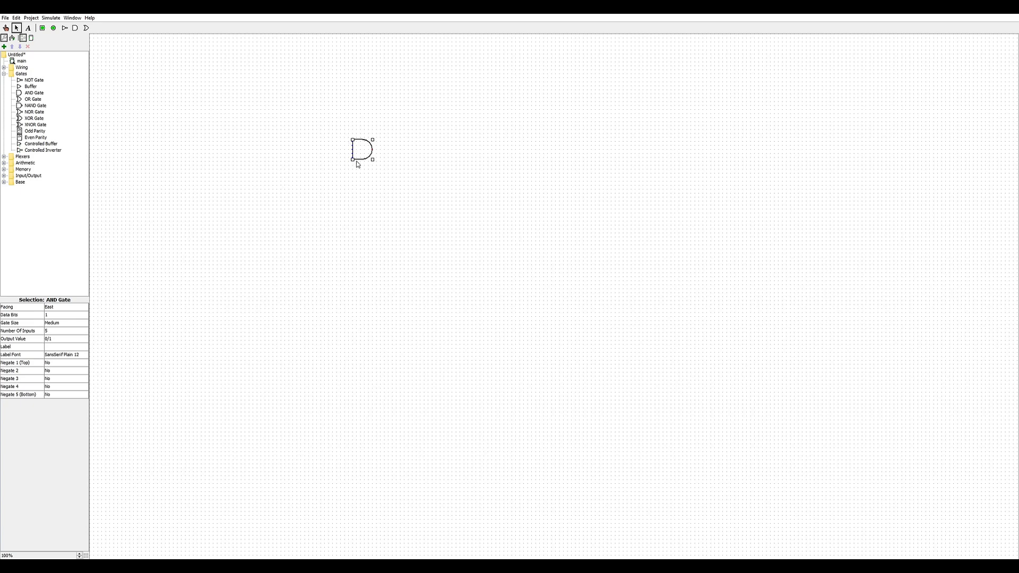
{"action": "left_click", "coordinate": [60, 331]}
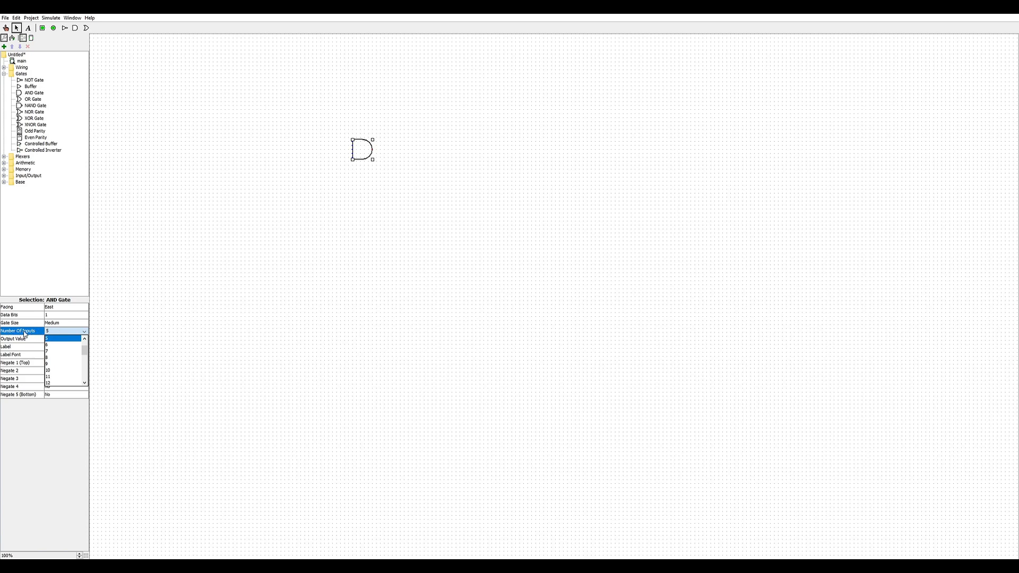
{"action": "left_click", "coordinate": [85, 339]}
{"action": "left_click", "coordinate": [85, 339]}
{"action": "left_click", "coordinate": [85, 339]}
{"action": "left_click", "coordinate": [55, 339]}
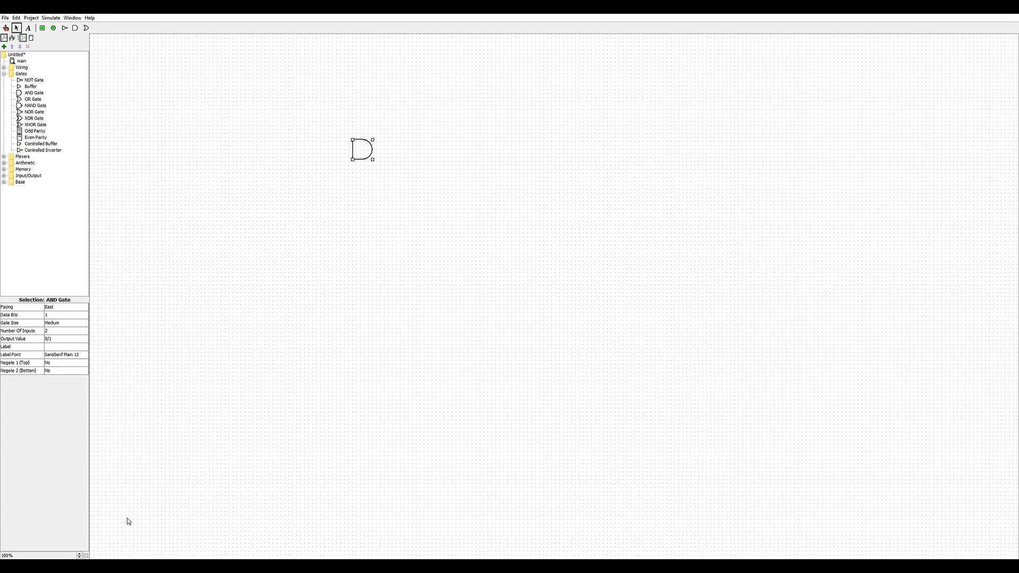
Step: Move the AND gate to the upper-left part of the canvas, leaving free space around it for pins
{"action": "left_click", "coordinate": [80, 554]}
{"action": "left_click", "coordinate": [79, 554]}
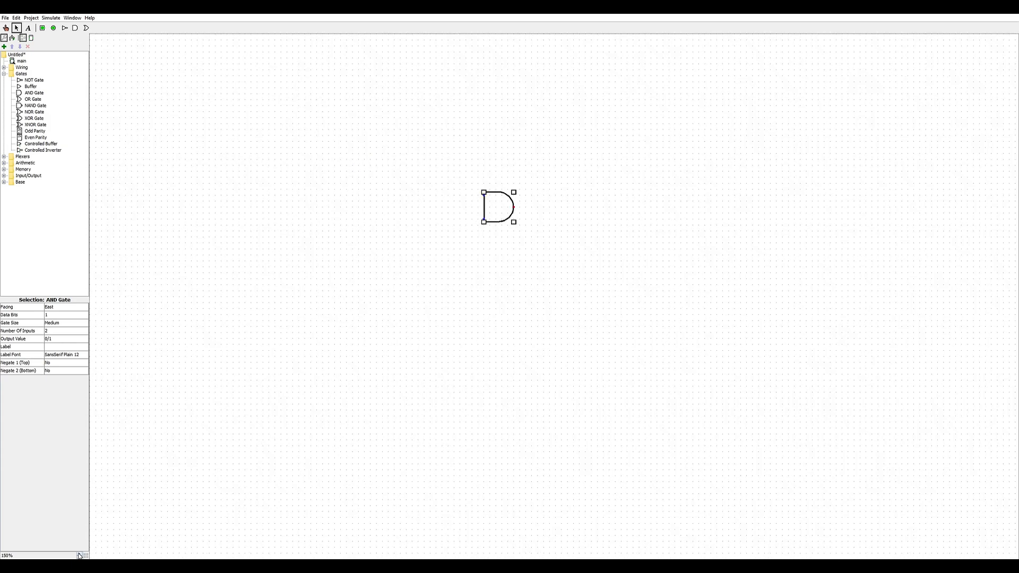
{"action": "left_click", "coordinate": [79, 554]}
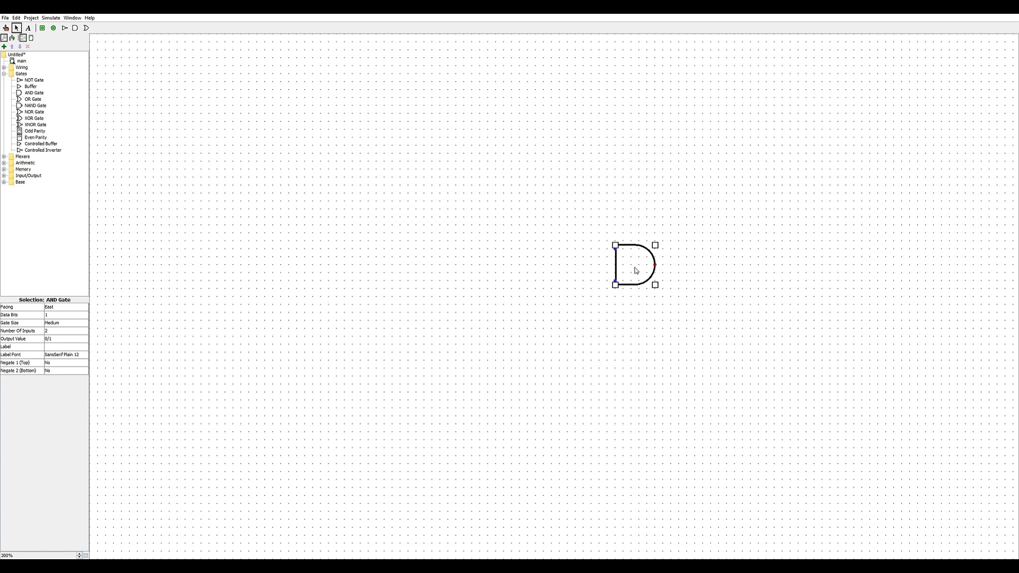
{"action": "left_click_drag", "start_coordinate": [635, 271], "coordinate": [317, 207]}
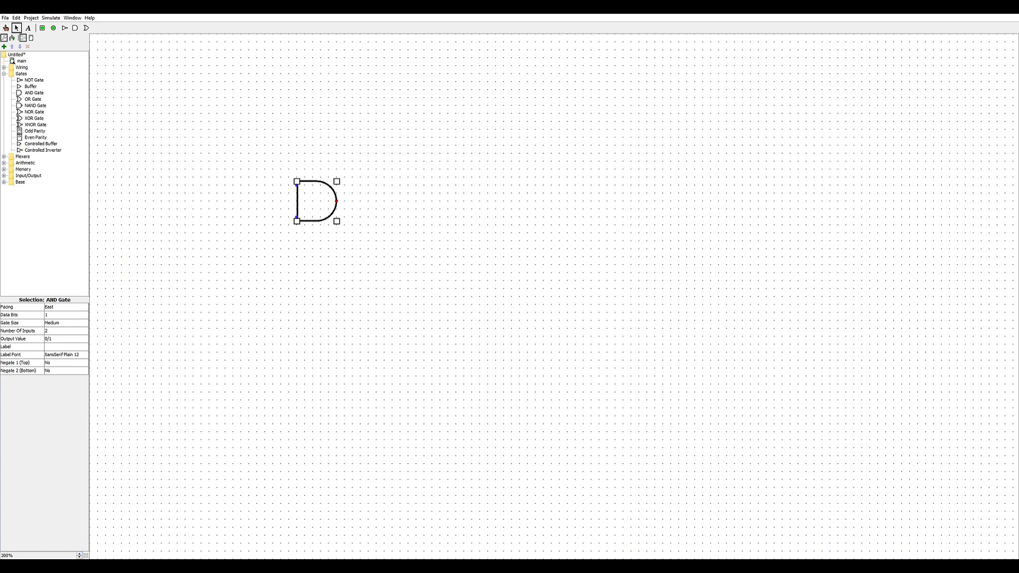
{"action": "left_click", "coordinate": [79, 557]}
{"action": "left_click", "coordinate": [79, 556]}
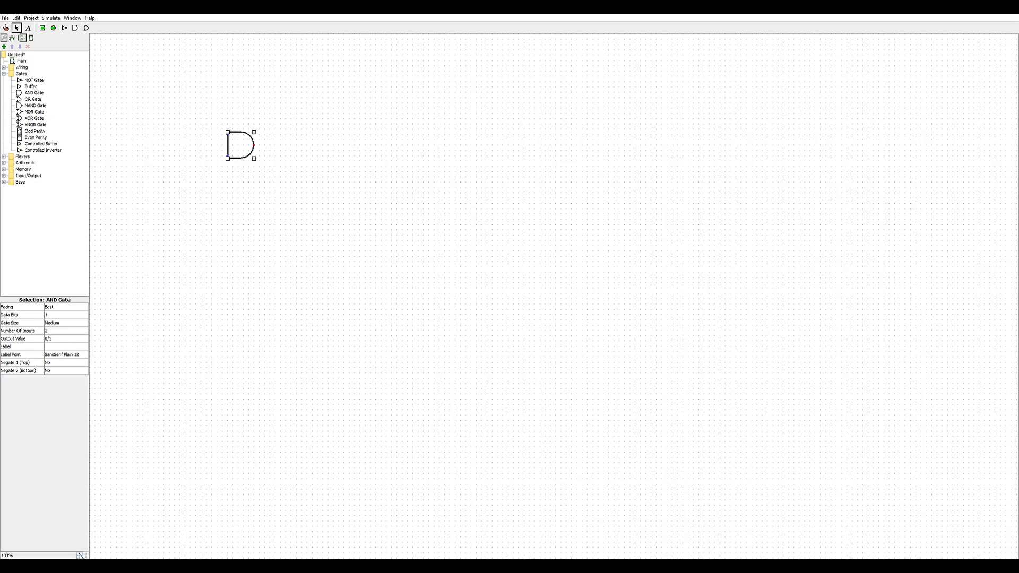
{"action": "left_click", "coordinate": [79, 554]}
{"action": "left_click", "coordinate": [79, 554]}
{"action": "left_click", "coordinate": [79, 554]}
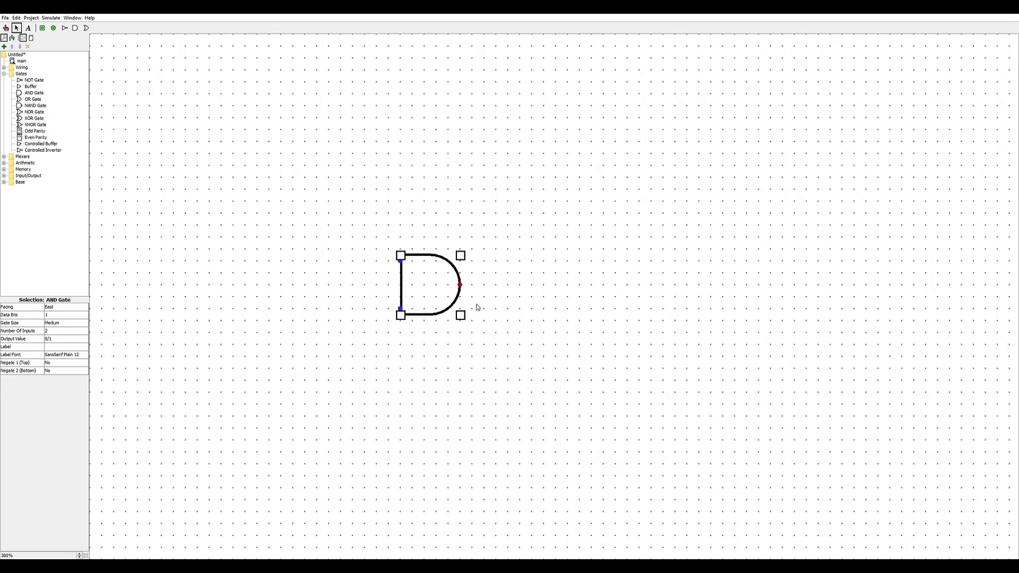
{"action": "left_click_drag", "start_coordinate": [432, 282], "coordinate": [400, 191]}
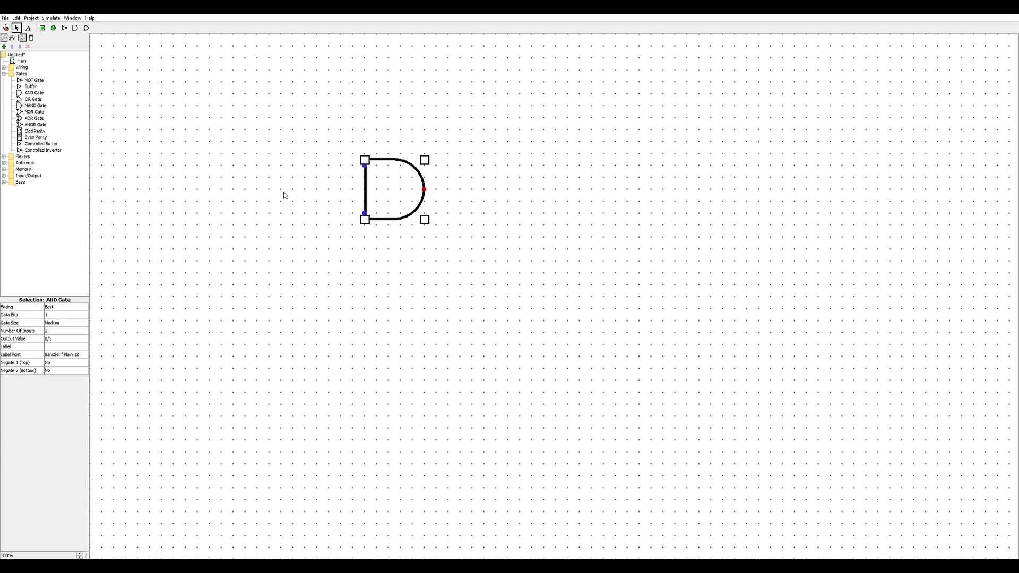
{"action": "mouse_move", "coordinate": [403, 193]}
{"action": "left_mouse_down"}
{"action": "mouse_move", "coordinate": [416, 185]}
{"action": "mouse_move", "coordinate": [390, 178]}
{"action": "left_mouse_up"}
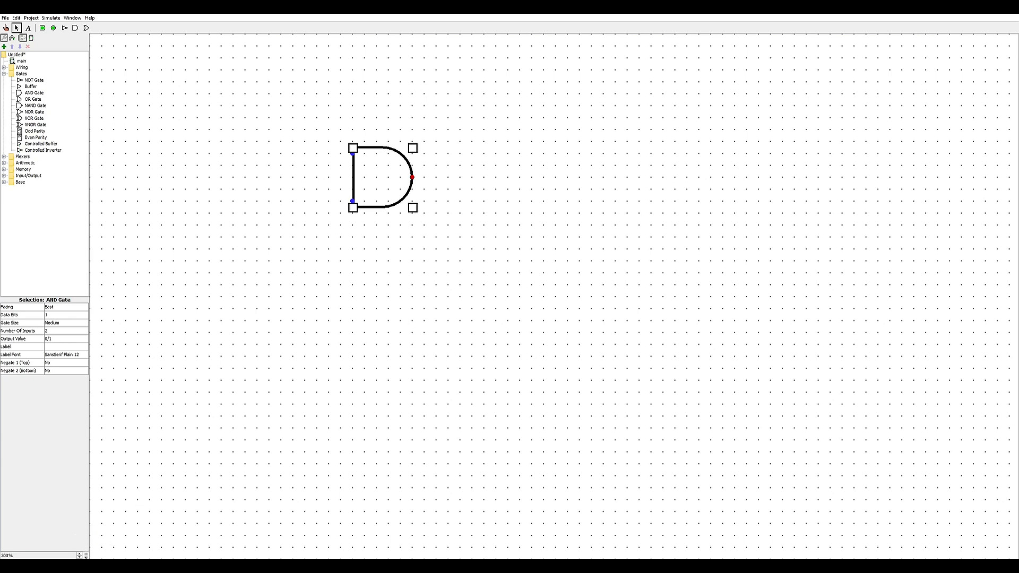
{"action": "left_click", "coordinate": [86, 555]}
{"action": "left_click", "coordinate": [85, 556]}
{"action": "left_click", "coordinate": [31, 99]}
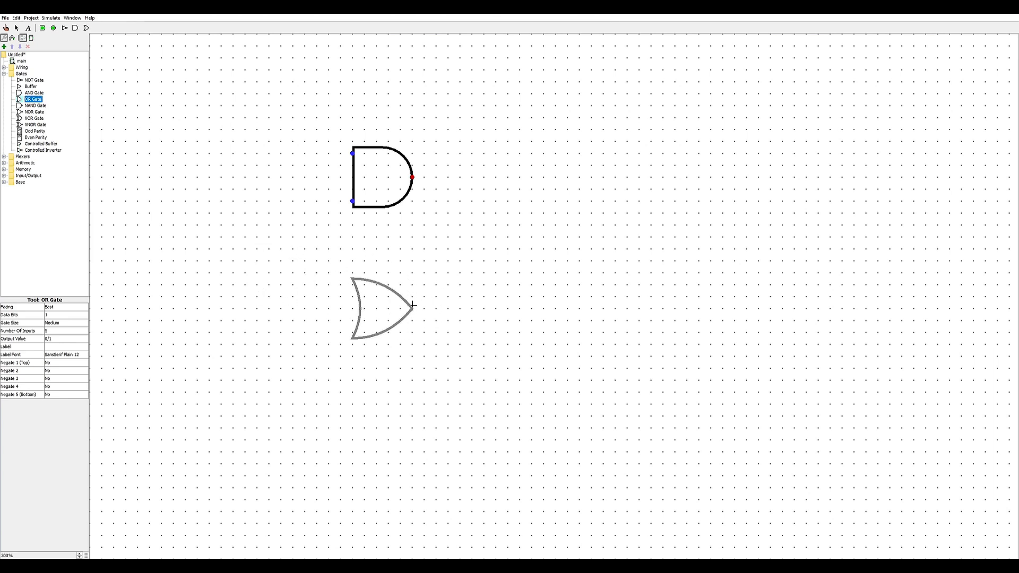
{"action": "left_click", "coordinate": [413, 293]}
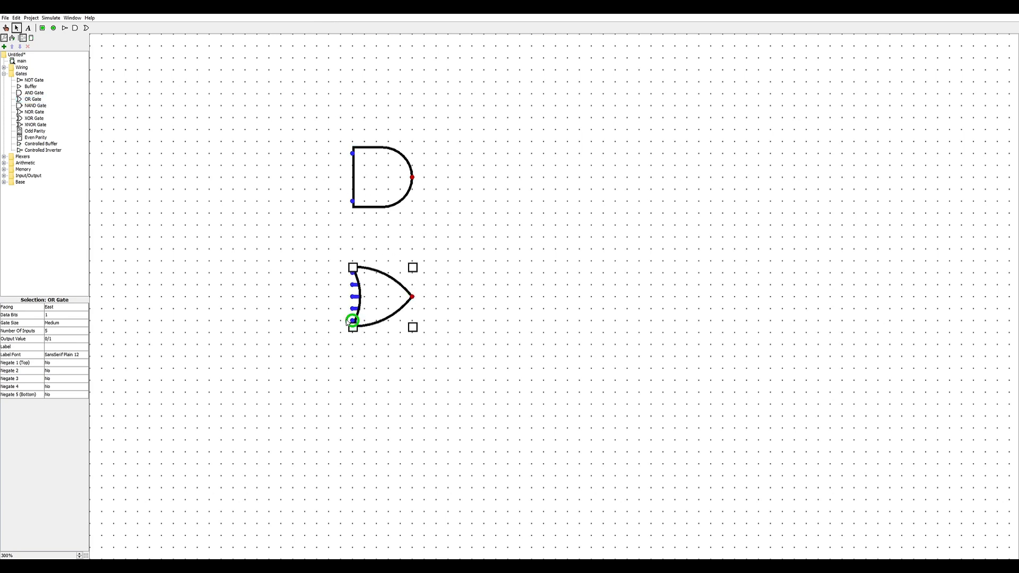
{"action": "key", "text": "Delete"}
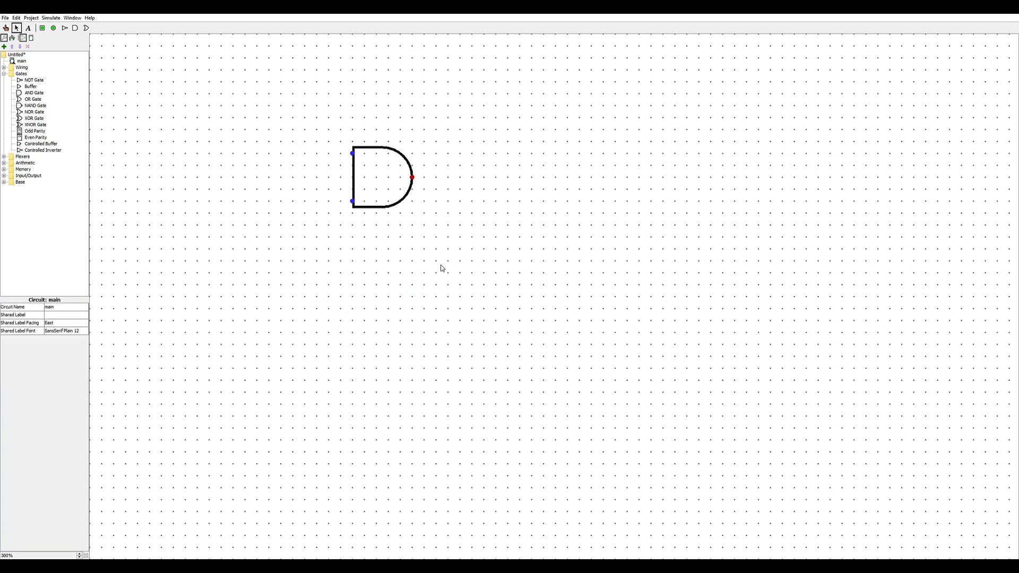
Step: Shift the AND gate slightly up and to the right, and place two input pins level with its two inputs
{"action": "left_click", "coordinate": [380, 185]}
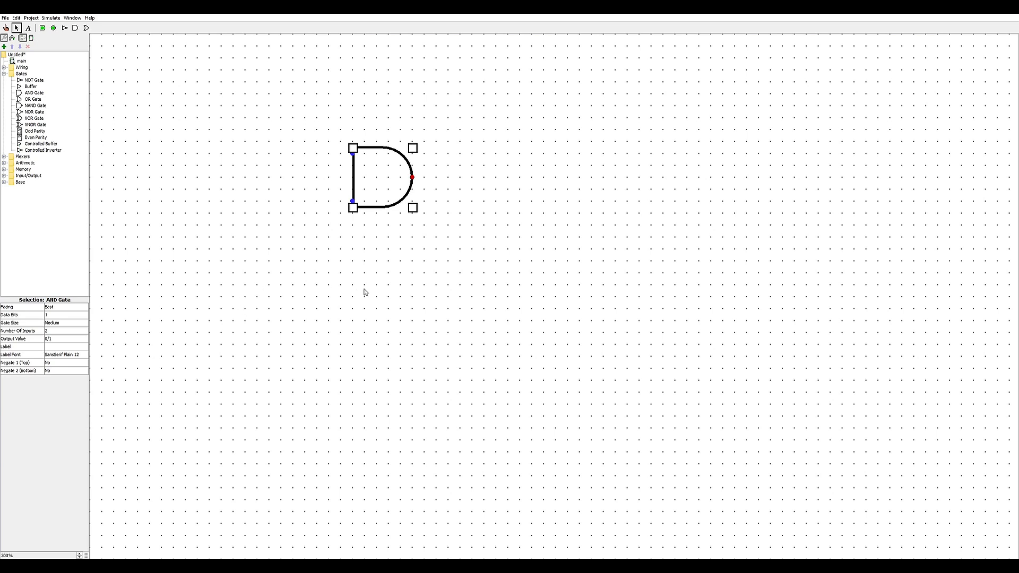
{"action": "left_click_drag", "start_coordinate": [388, 184], "coordinate": [409, 168]}
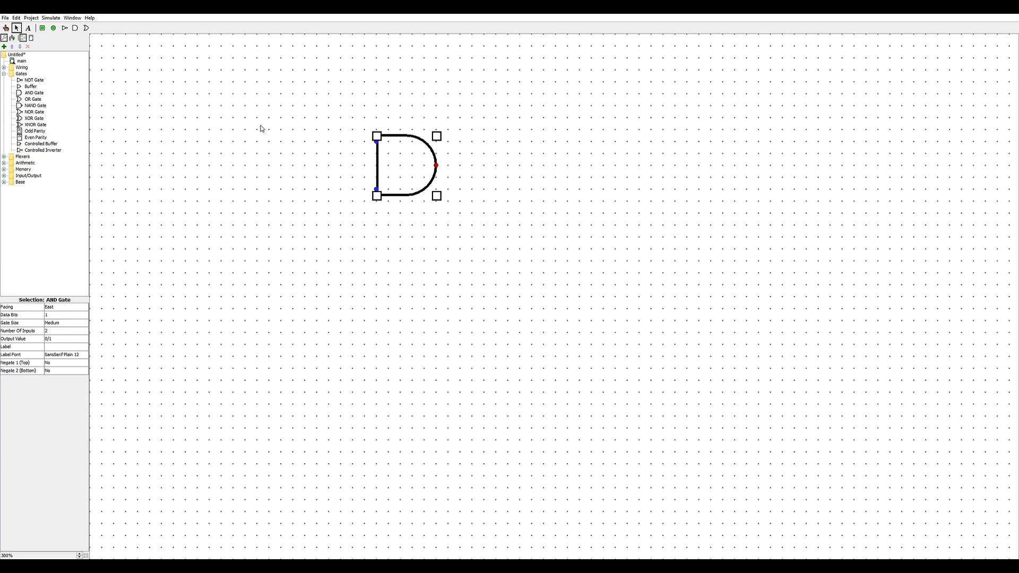
{"action": "left_click", "coordinate": [42, 29]}
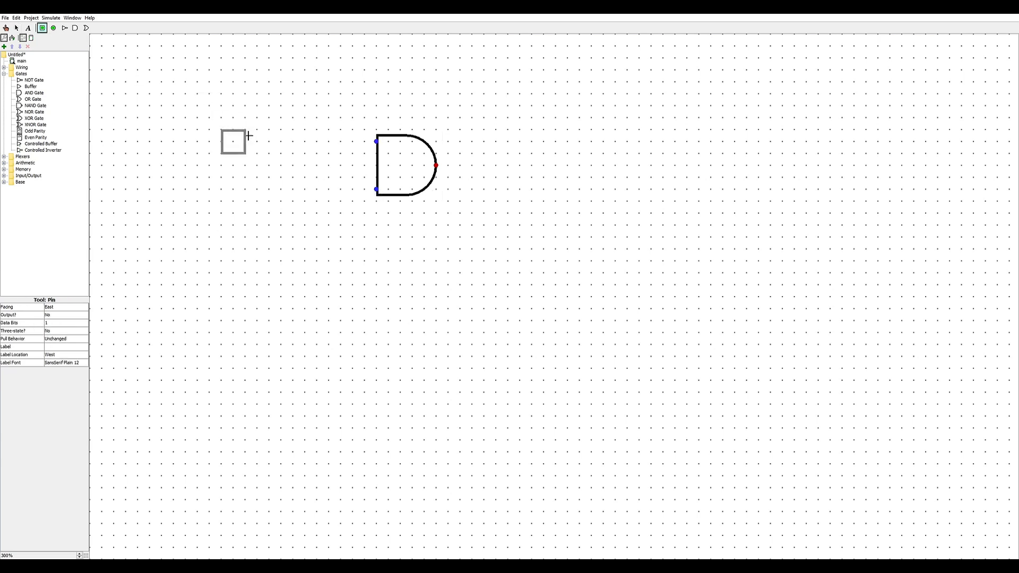
{"action": "left_click", "coordinate": [247, 135]}
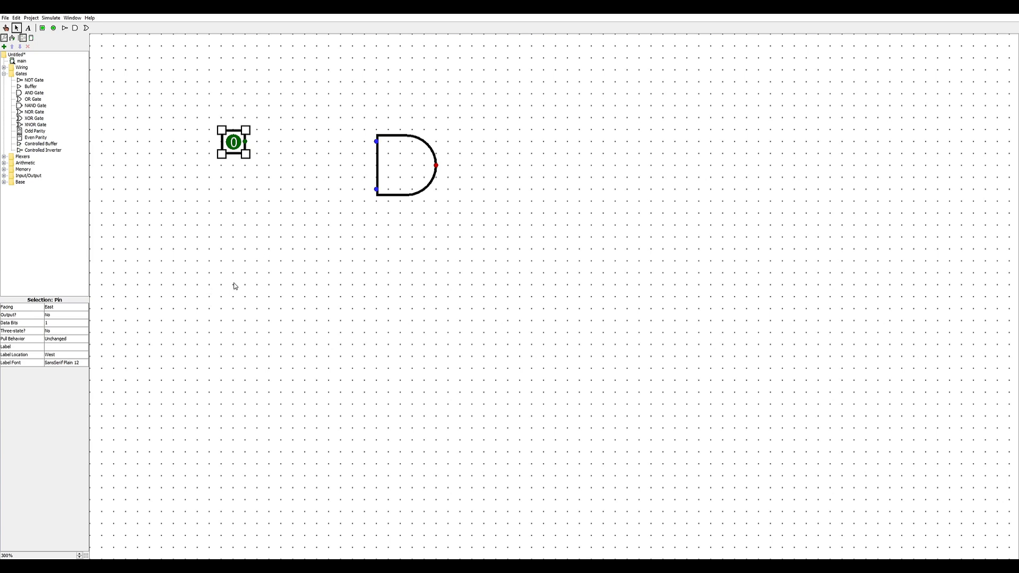
{"action": "left_click", "coordinate": [42, 28]}
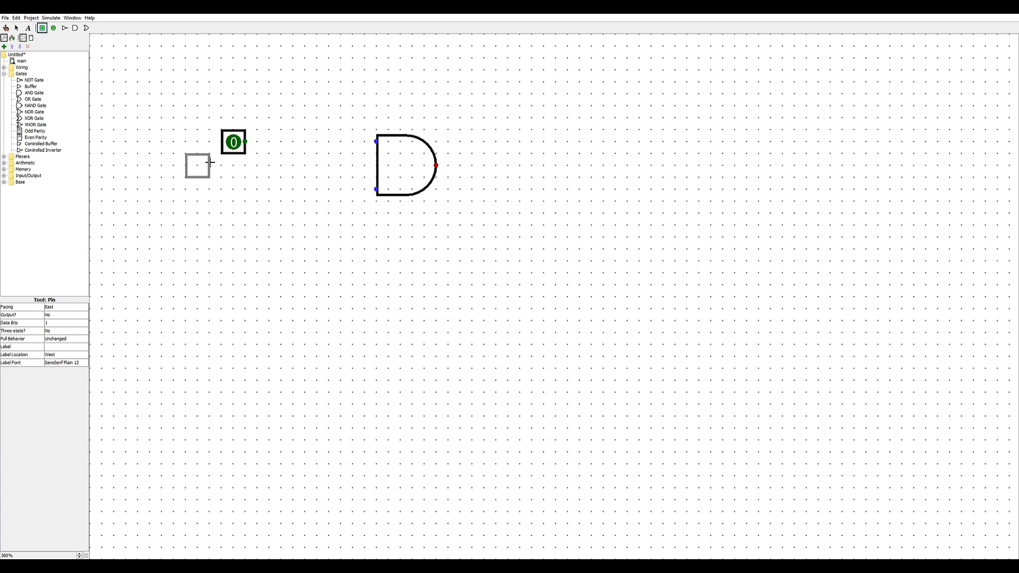
{"action": "left_click", "coordinate": [245, 189]}
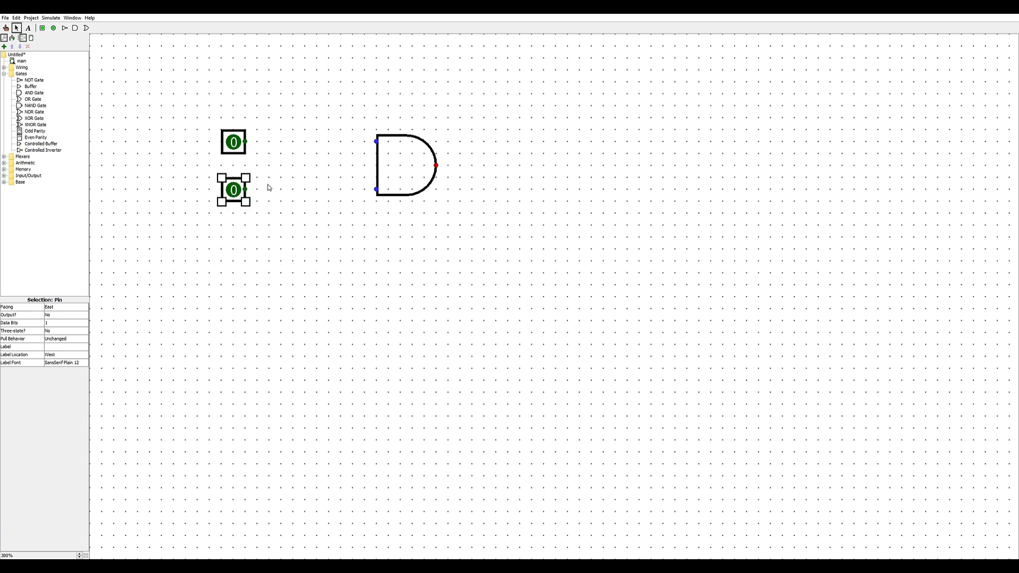
{"action": "left_click", "coordinate": [292, 194]}
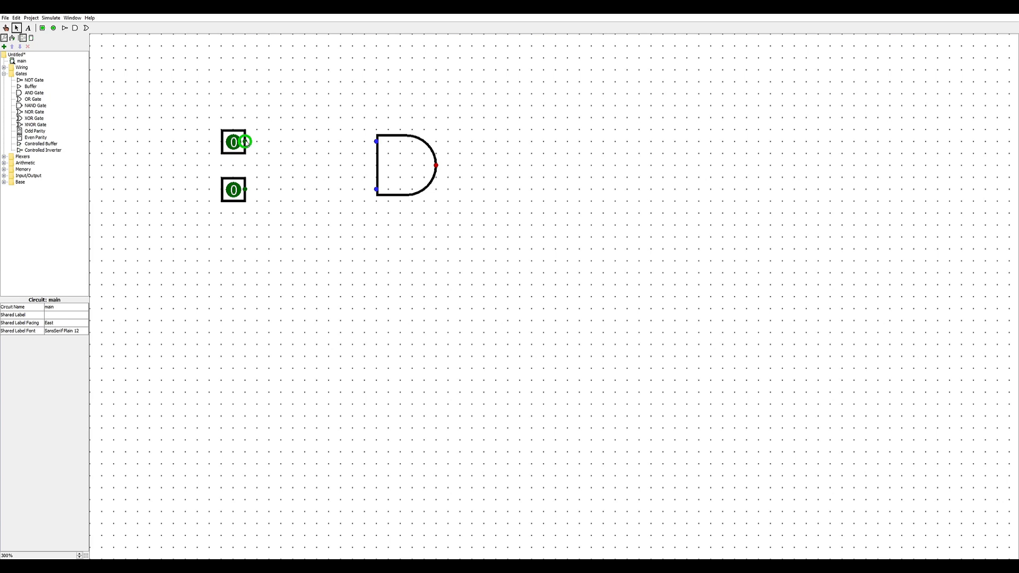
Step: Wire both input pins to the AND gate's inputs and connect its output to a new output pin
{"action": "left_click_drag", "start_coordinate": [245, 143], "coordinate": [377, 142]}
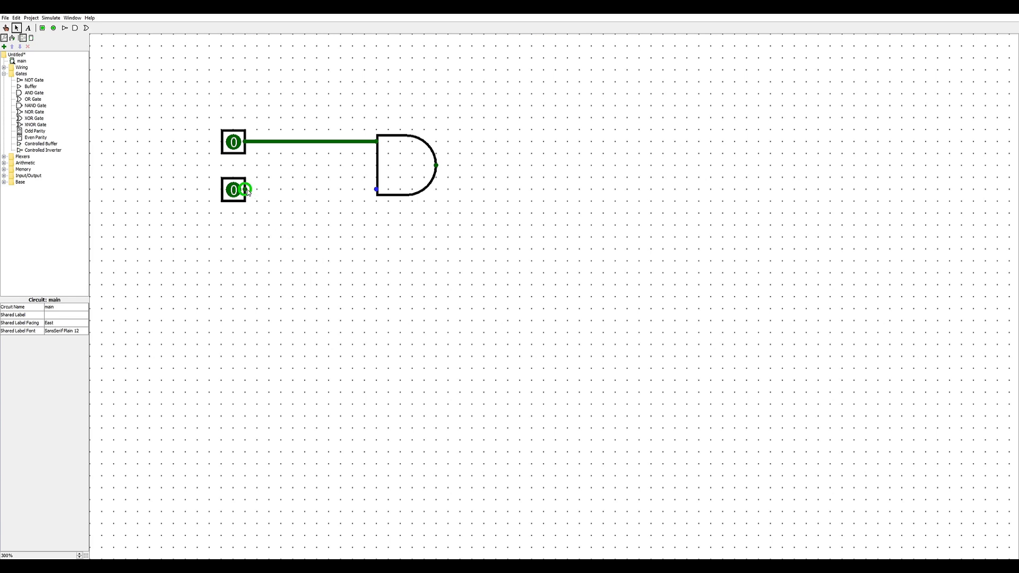
{"action": "left_click_drag", "start_coordinate": [246, 190], "coordinate": [376, 189]}
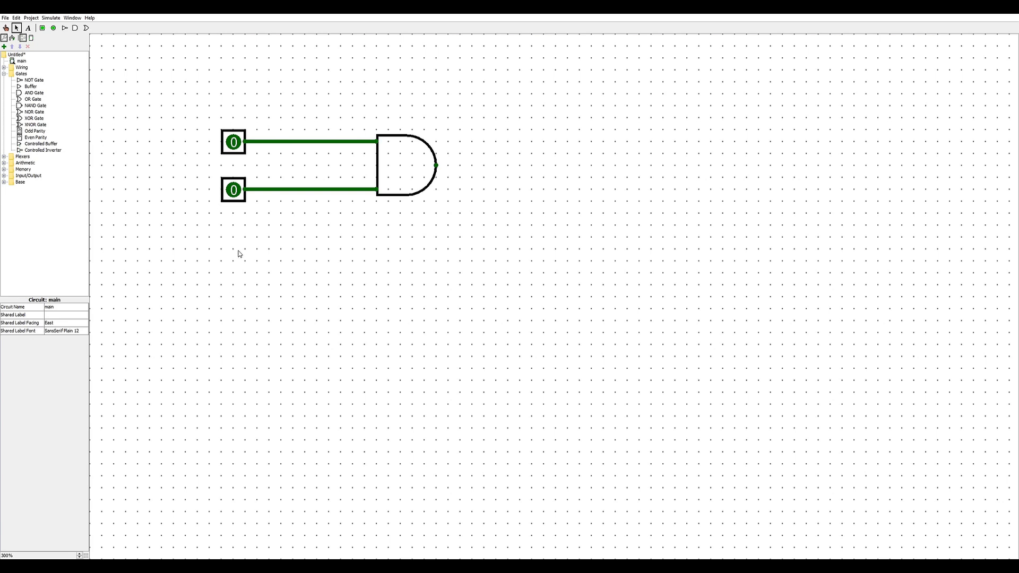
{"action": "left_click", "coordinate": [53, 28]}
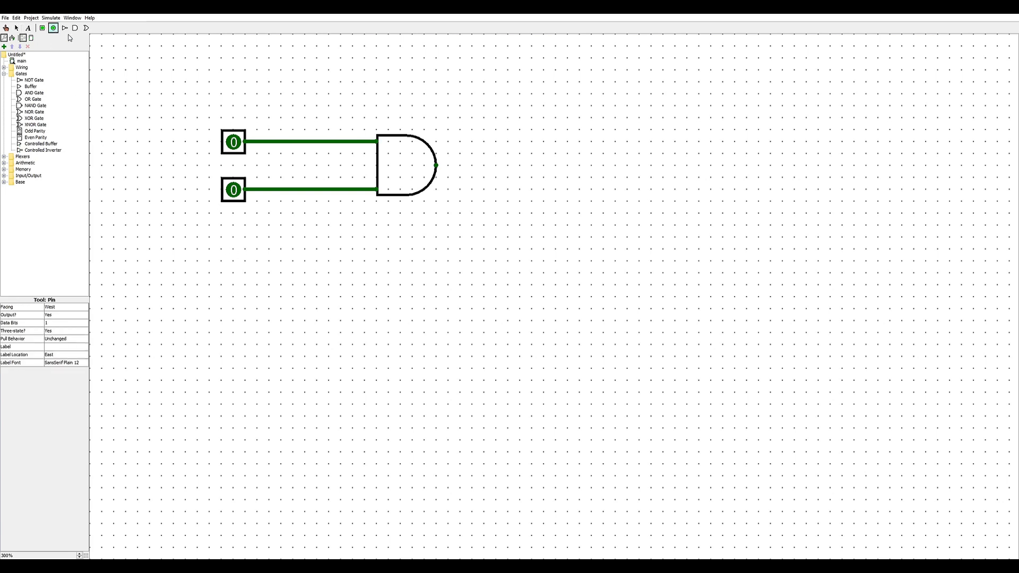
{"action": "left_click", "coordinate": [512, 161]}
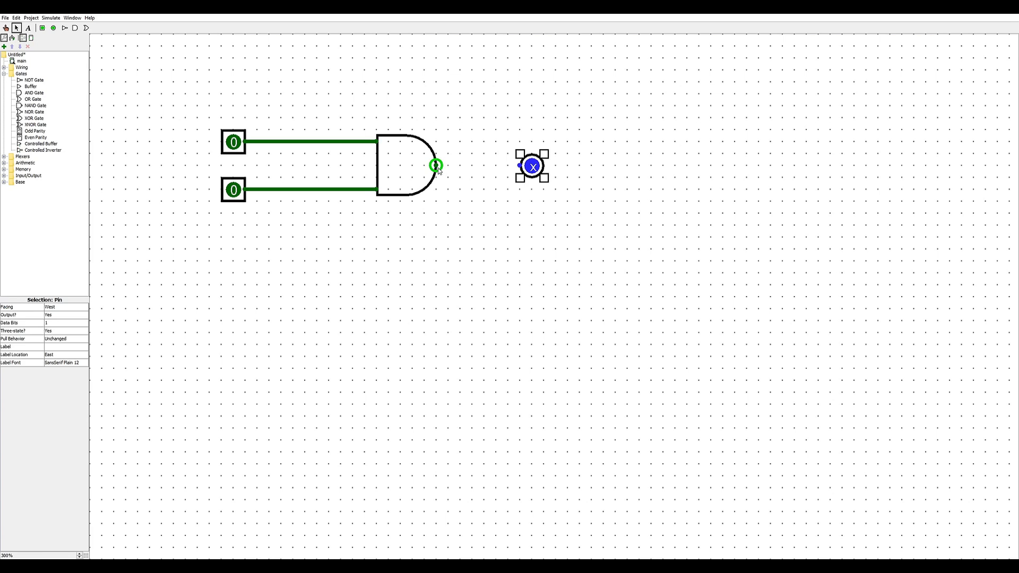
{"action": "left_click_drag", "start_coordinate": [436, 166], "coordinate": [519, 166]}
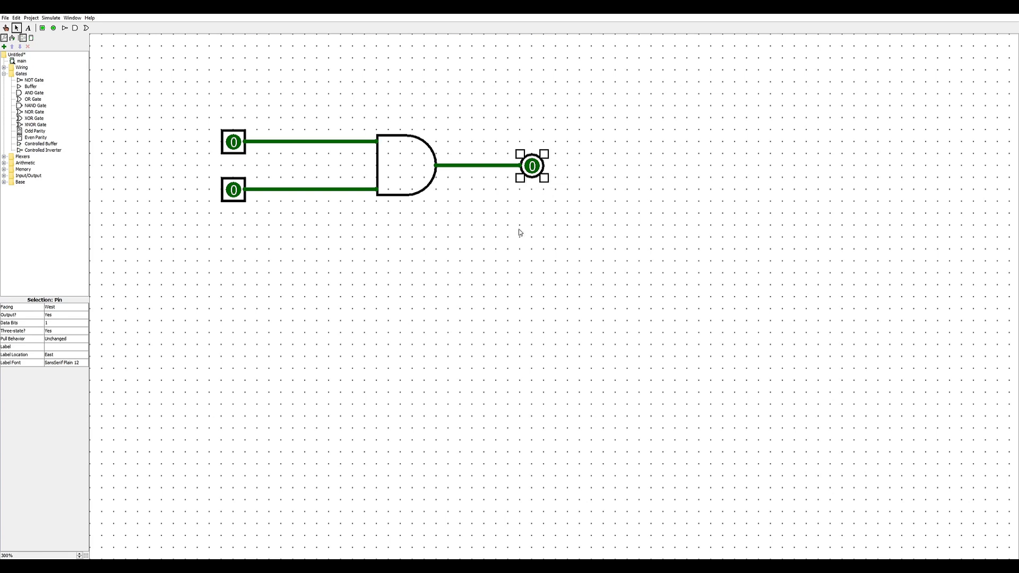
{"action": "left_click", "coordinate": [474, 220]}
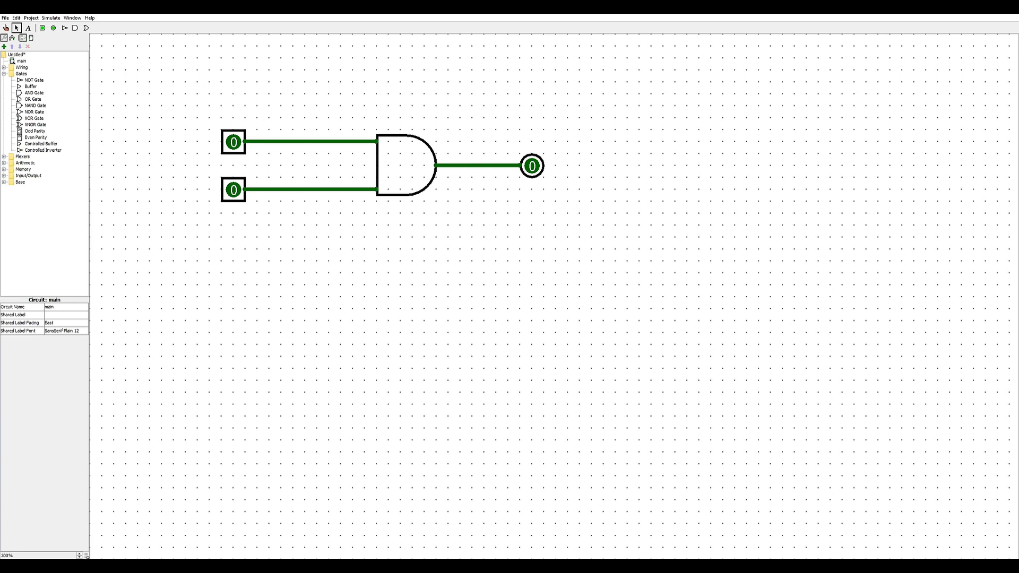
Step: Hide the canvas grid and switch both input pins of the AND gate to 1
{"action": "left_click", "coordinate": [86, 555]}
{"action": "left_click", "coordinate": [6, 28]}
{"action": "left_click", "coordinate": [232, 145]}
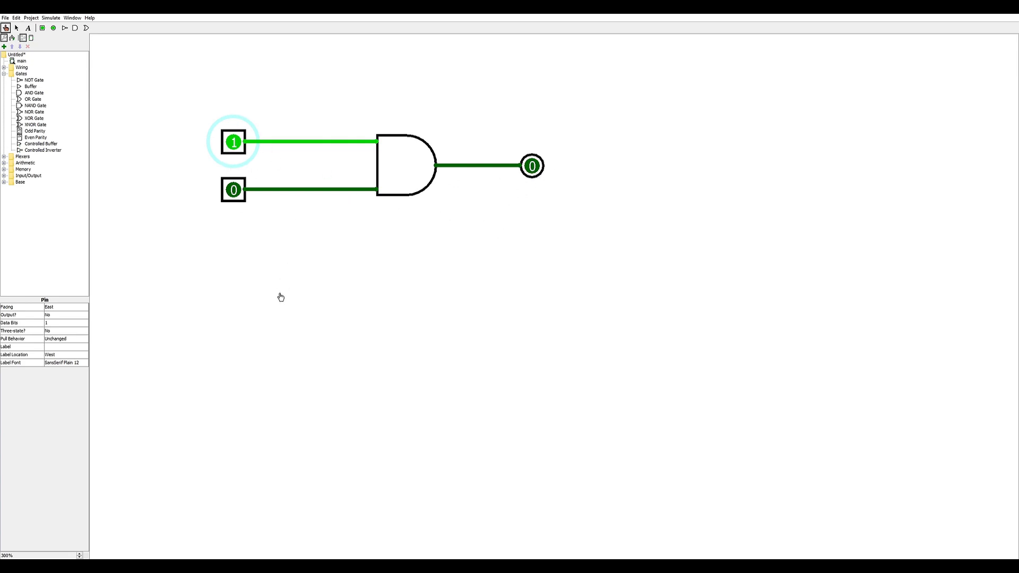
{"action": "left_click", "coordinate": [233, 192]}
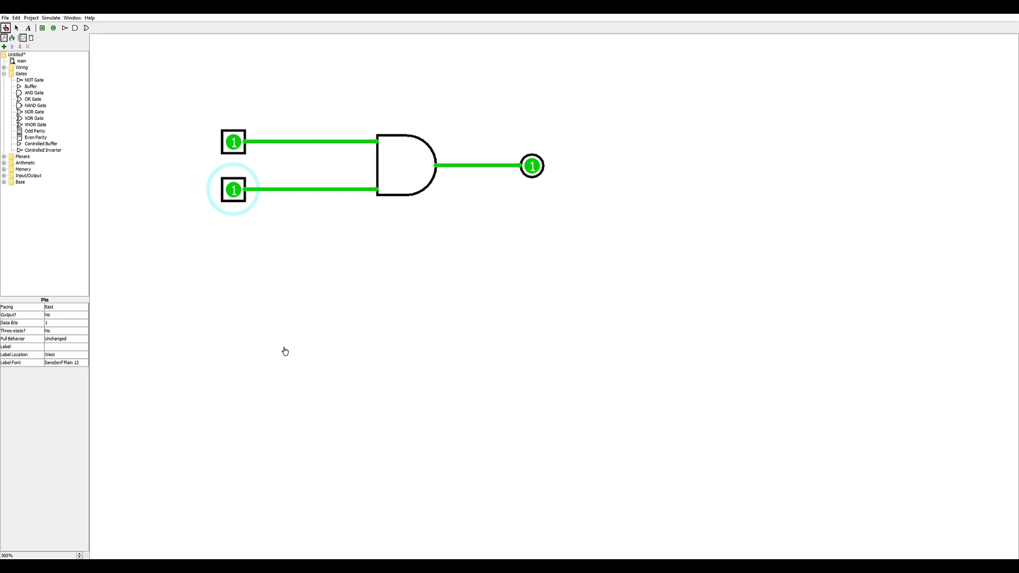
Step: Test the AND gate by toggling the upper input pin to 0 and back to 1, and the lower pin likewise
{"action": "left_click", "coordinate": [17, 28]}
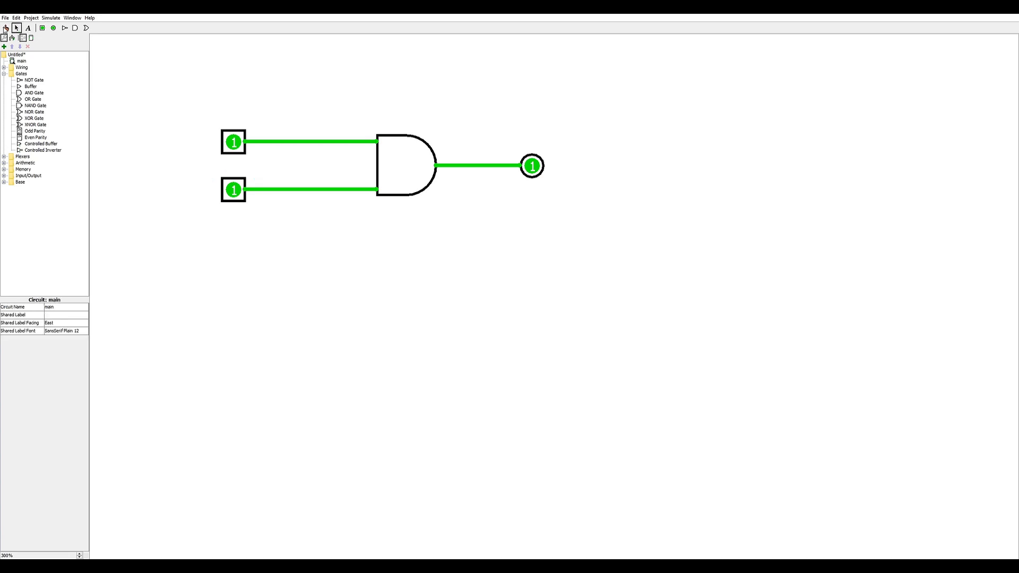
{"action": "left_click", "coordinate": [6, 28]}
{"action": "left_click", "coordinate": [232, 144]}
{"action": "left_click", "coordinate": [232, 144]}
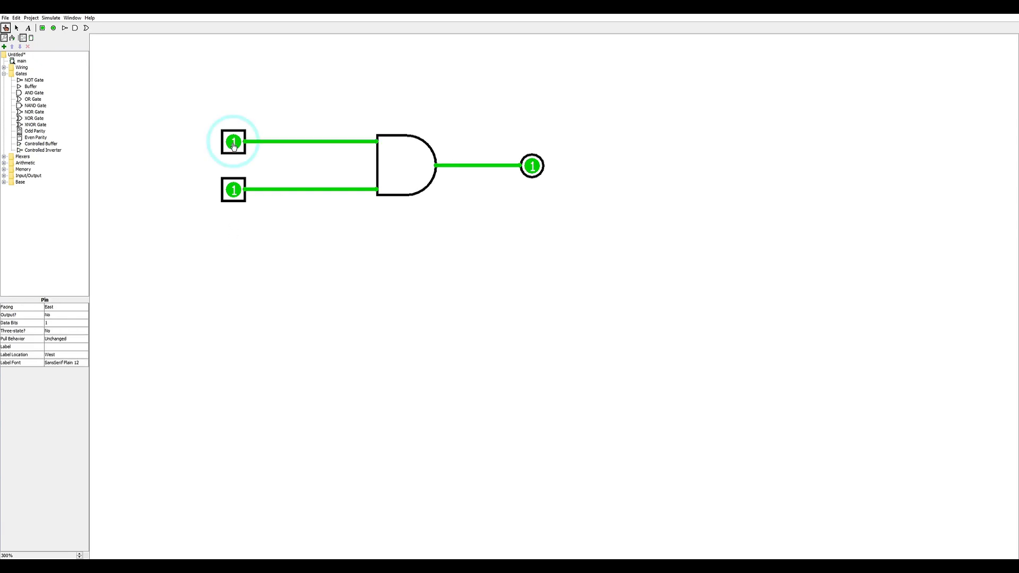
{"action": "left_click", "coordinate": [233, 193]}
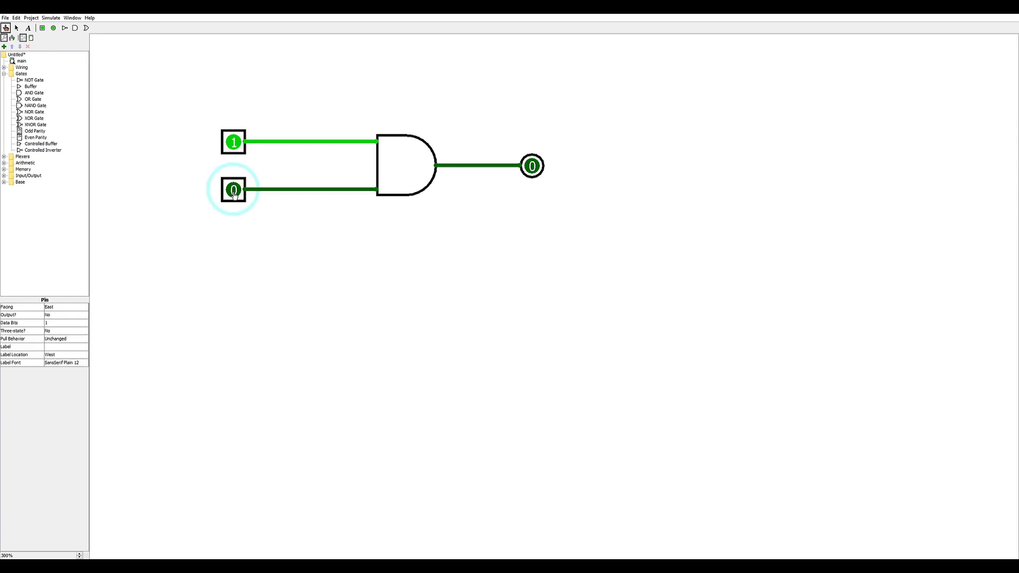
{"action": "left_click", "coordinate": [234, 194]}
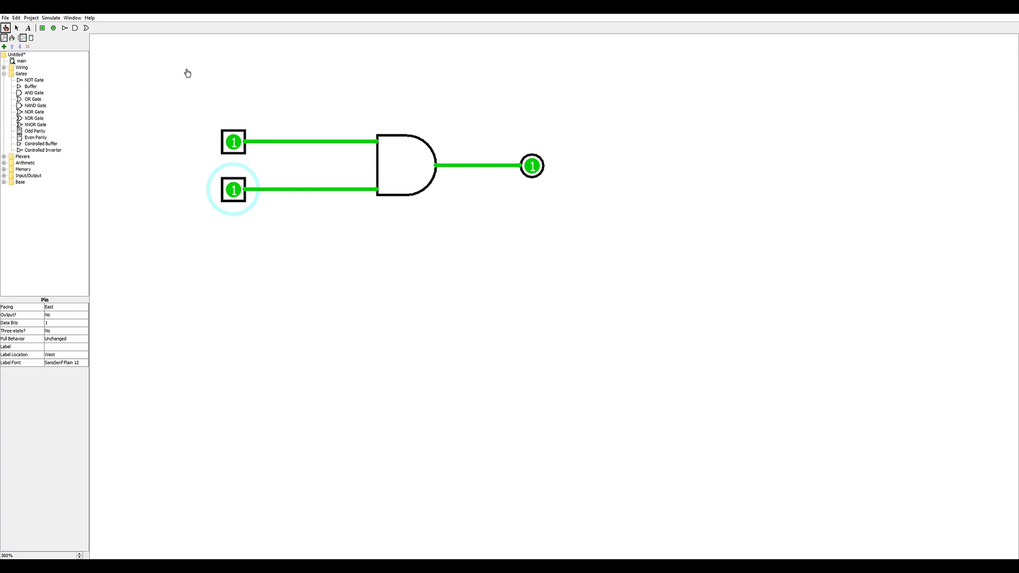
Step: Replace the AND gate's lower input pin with a Clock component connected to the same wire
{"action": "left_click", "coordinate": [5, 68]}
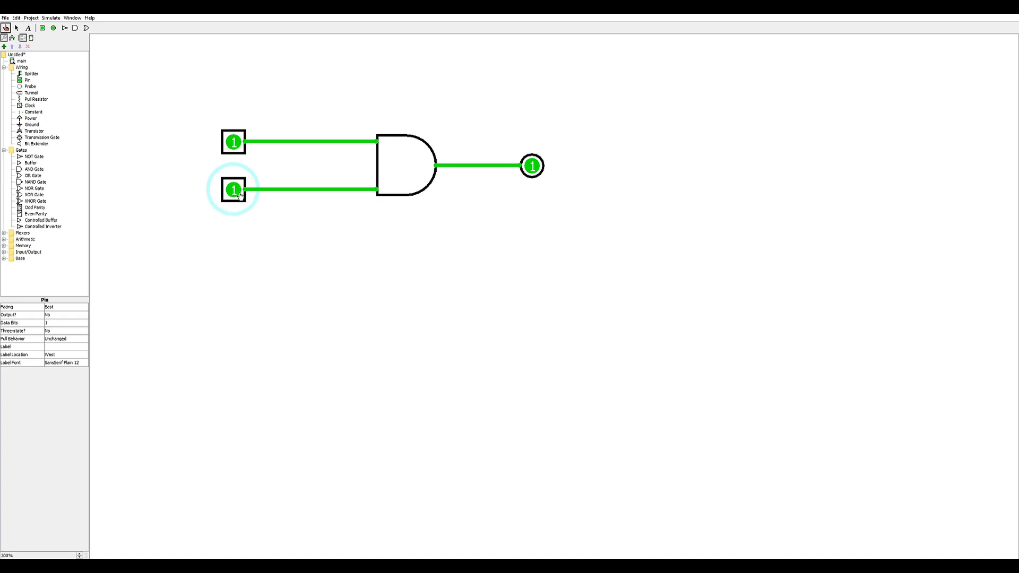
{"action": "left_click", "coordinate": [16, 28]}
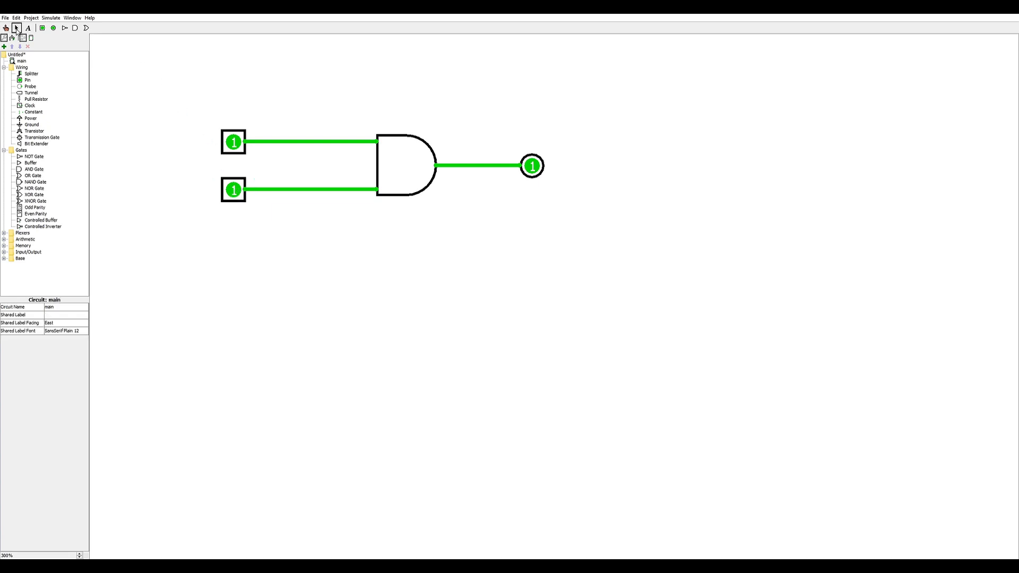
{"action": "left_click", "coordinate": [235, 193]}
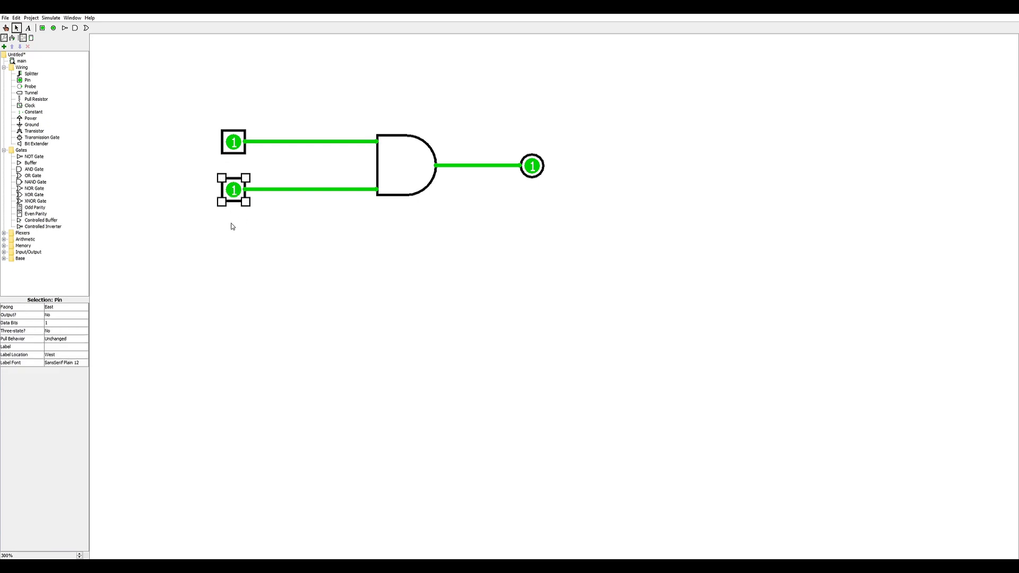
{"action": "key", "text": "Delete"}
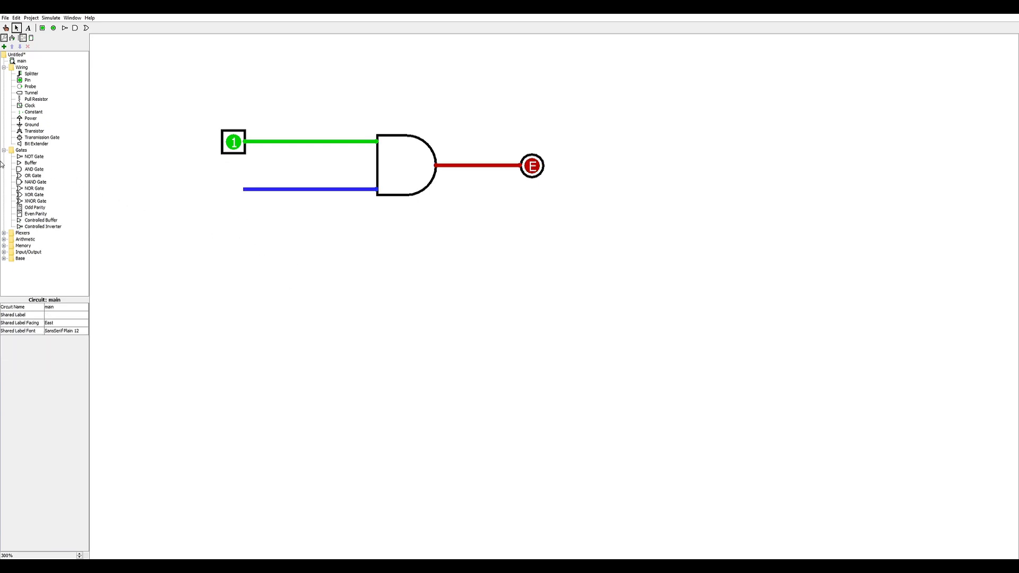
{"action": "left_click", "coordinate": [29, 106]}
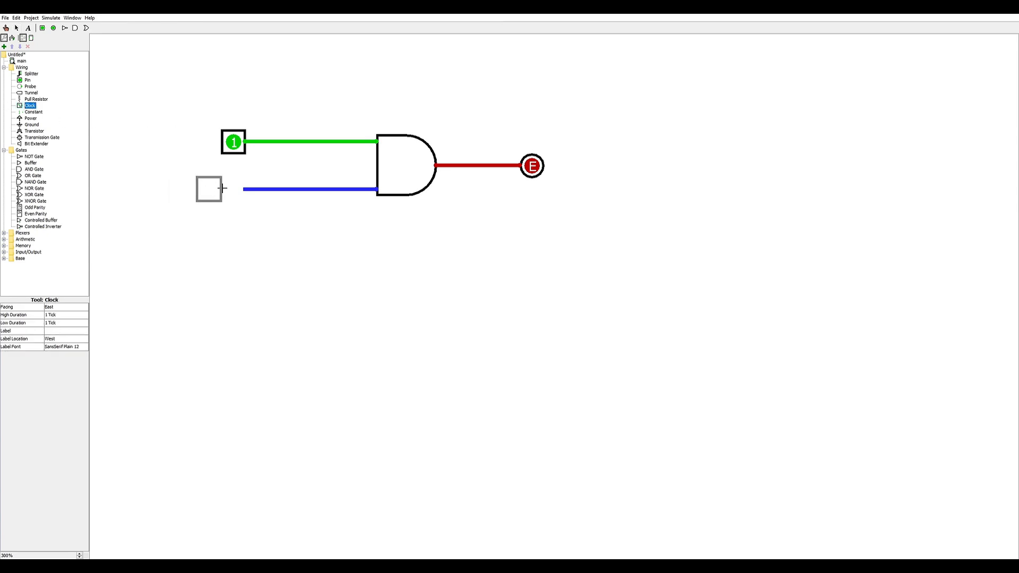
{"action": "left_click", "coordinate": [245, 189]}
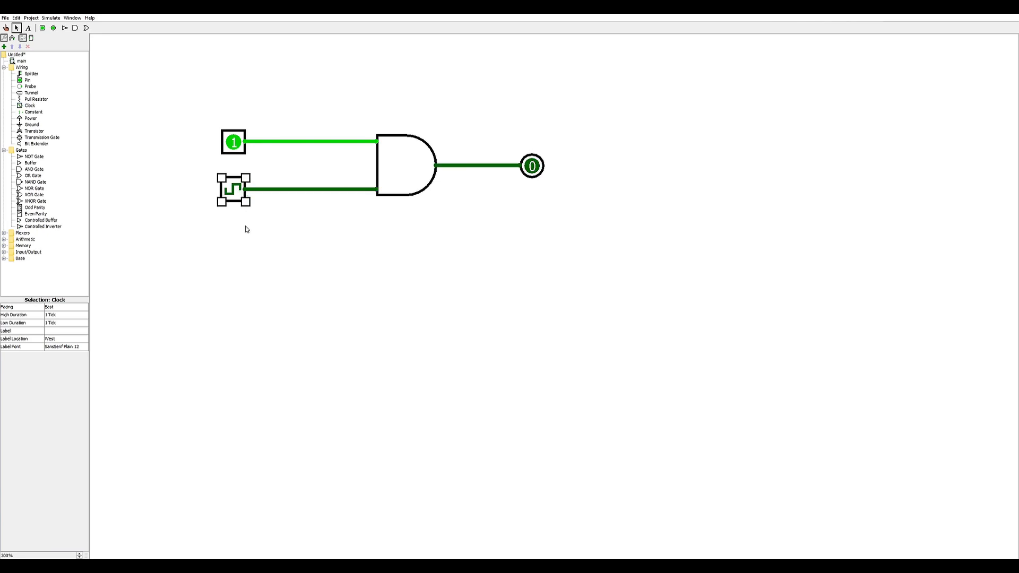
{"action": "left_click", "coordinate": [253, 282]}
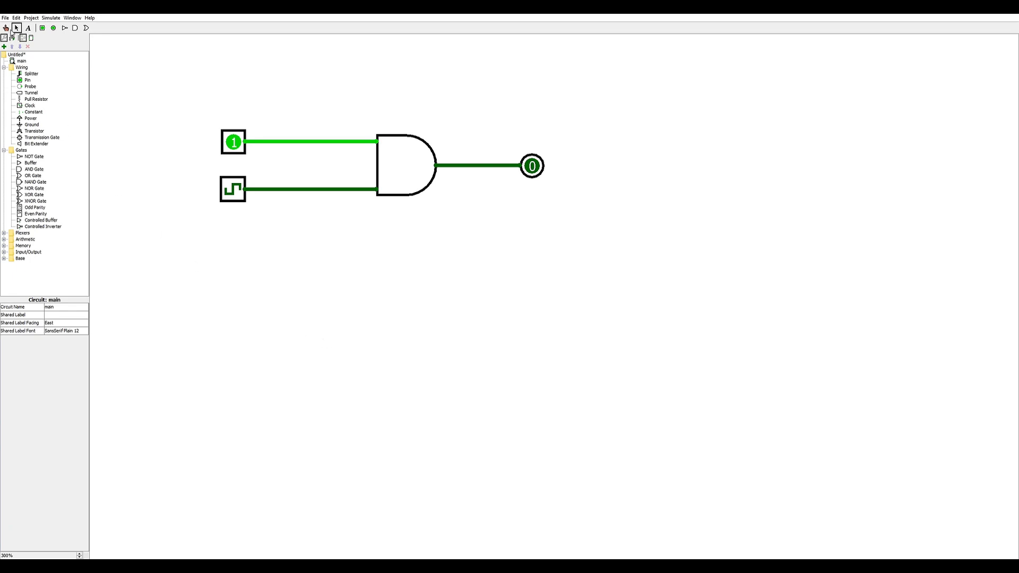
Step: Toggle the clock by hand several times with the Poke tool to test how the AND gate responds
{"action": "left_click", "coordinate": [5, 29]}
{"action": "left_click", "coordinate": [231, 192]}
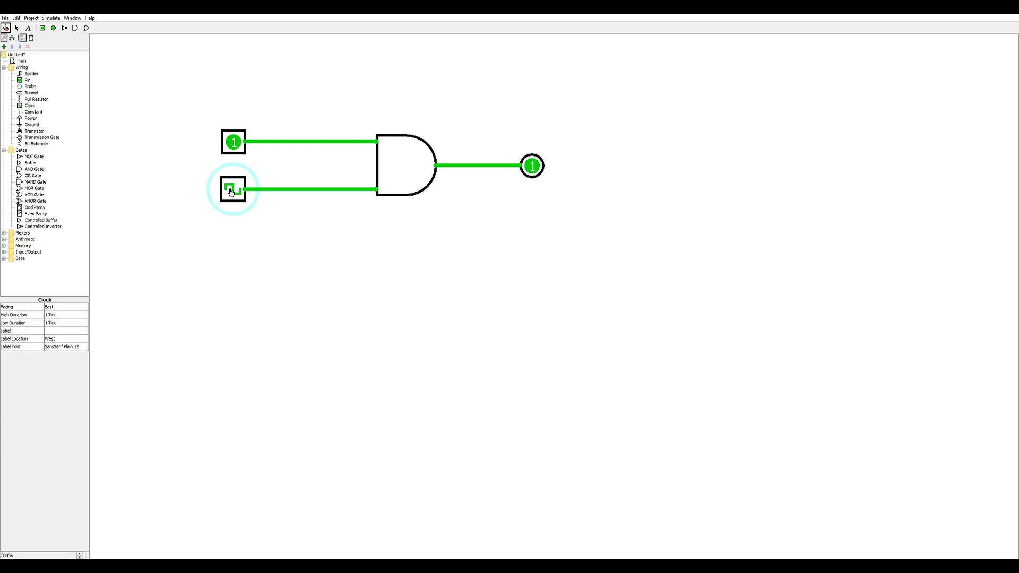
{"action": "left_click", "coordinate": [232, 192]}
{"action": "left_click", "coordinate": [232, 193]}
{"action": "left_click", "coordinate": [233, 193]}
{"action": "left_click", "coordinate": [232, 192]}
{"action": "left_click", "coordinate": [232, 192]}
{"action": "left_click", "coordinate": [232, 192]}
Step: Enable automatic clock ticks for the simulation and set the tick frequency to 8 Hz
{"action": "left_click", "coordinate": [49, 18]}
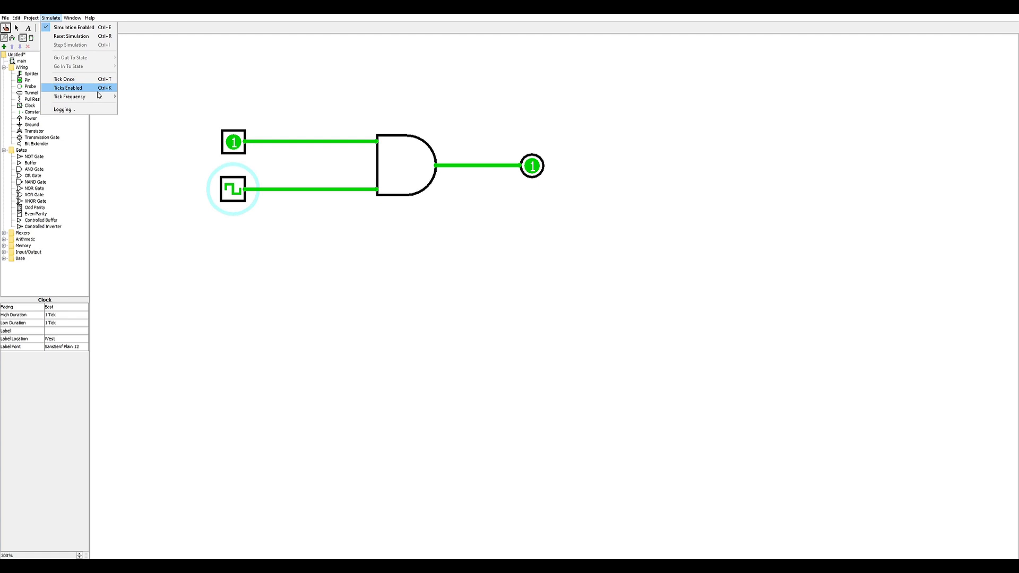
{"action": "left_click", "coordinate": [88, 91]}
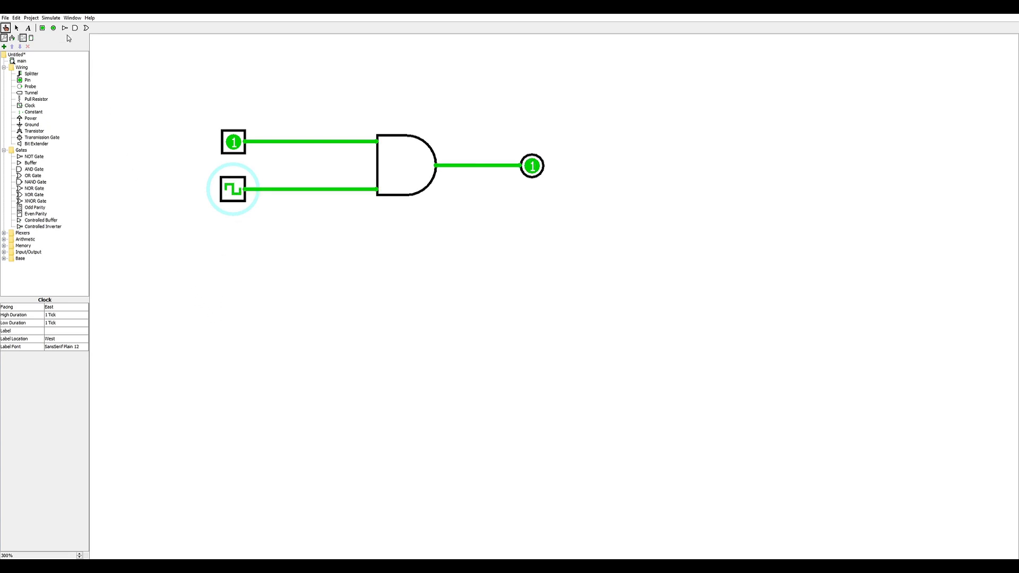
{"action": "left_click", "coordinate": [51, 18]}
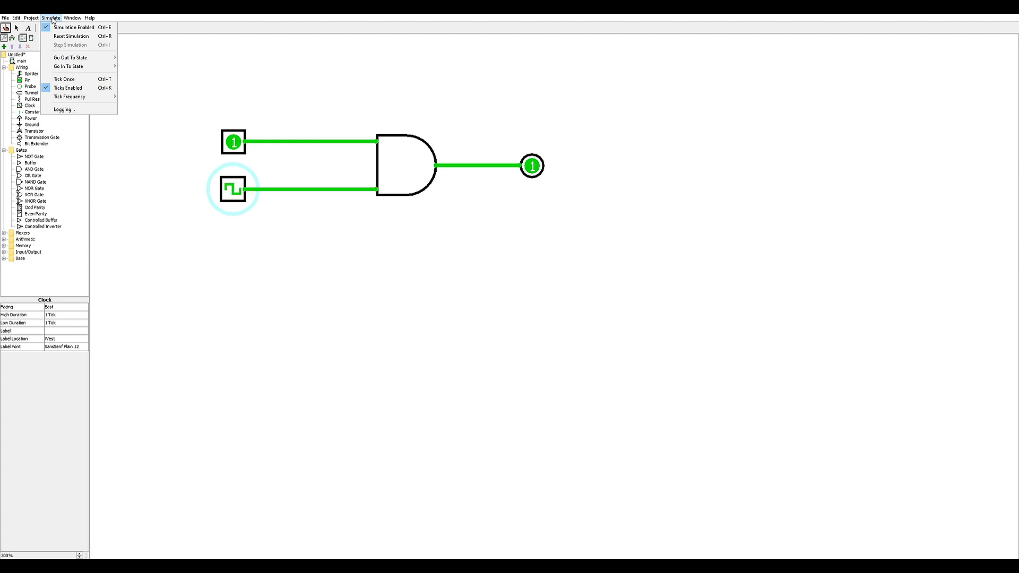
{"action": "mouse_move", "coordinate": [73, 99]}
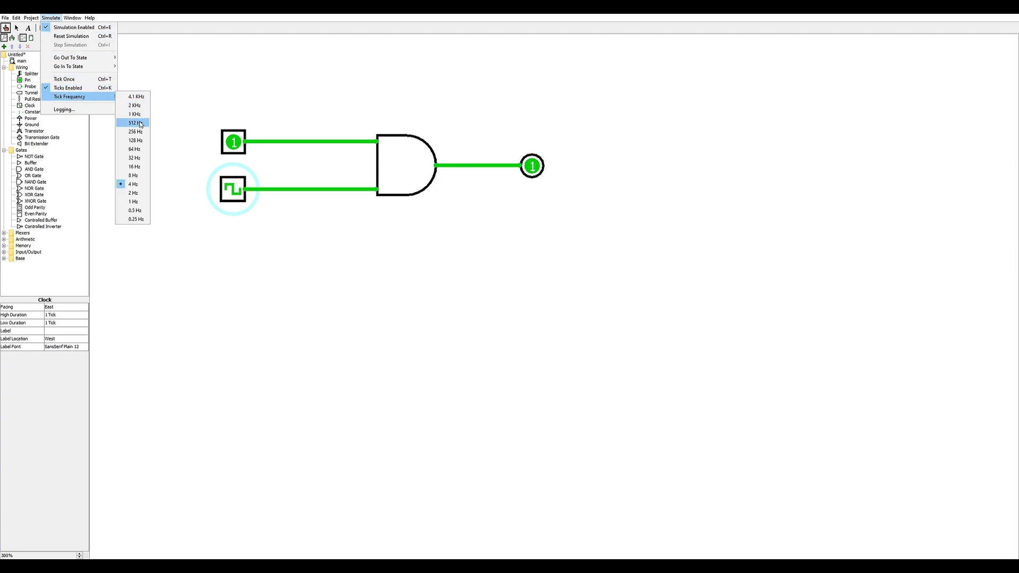
{"action": "left_click", "coordinate": [146, 195]}
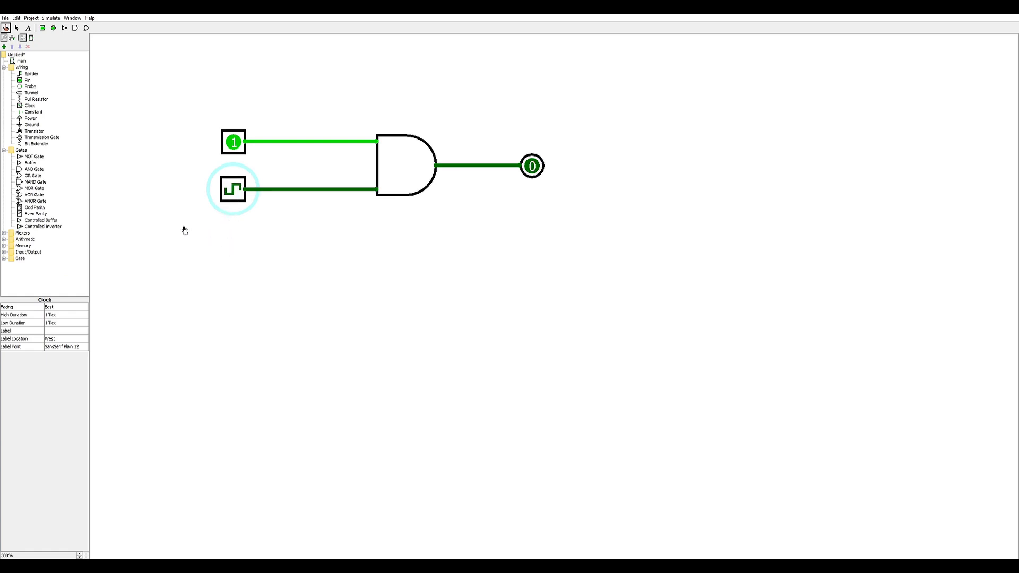
Step: Set the simulation's tick frequency to 16 Hz and turn the automatic ticks off
{"action": "left_click", "coordinate": [51, 18]}
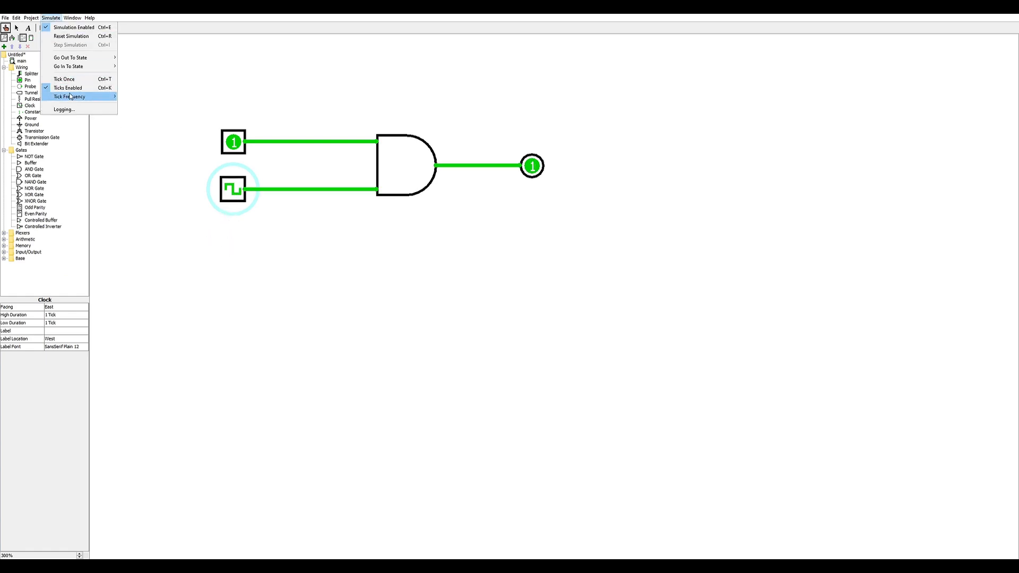
{"action": "mouse_move", "coordinate": [72, 99]}
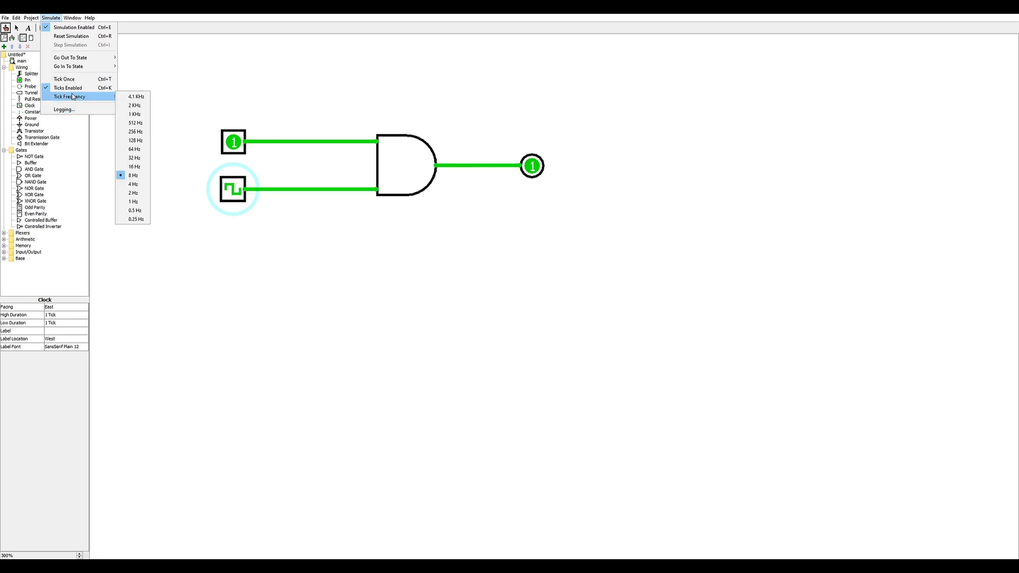
{"action": "left_click", "coordinate": [137, 169]}
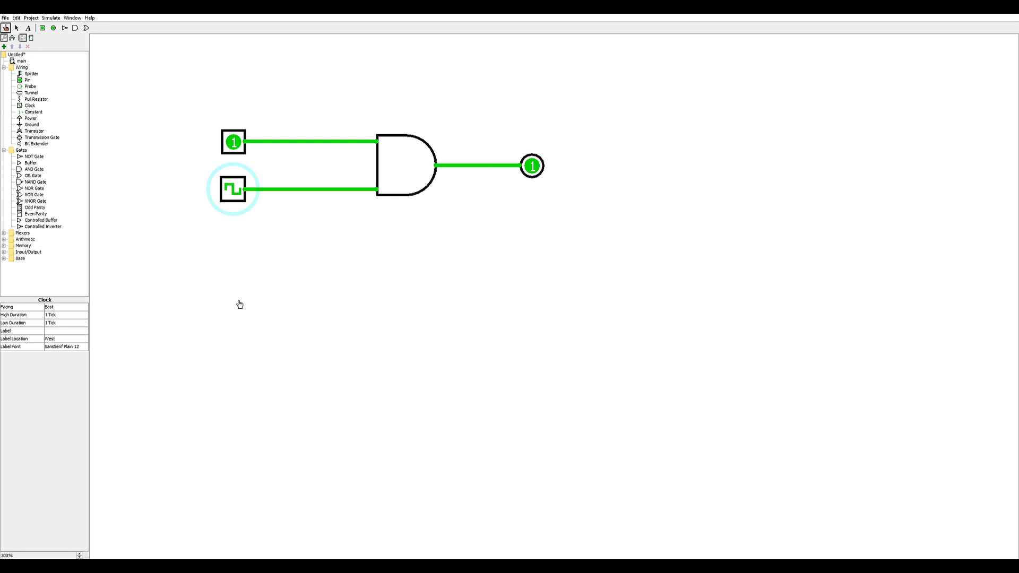
{"action": "left_click", "coordinate": [51, 19]}
{"action": "mouse_move", "coordinate": [77, 98]}
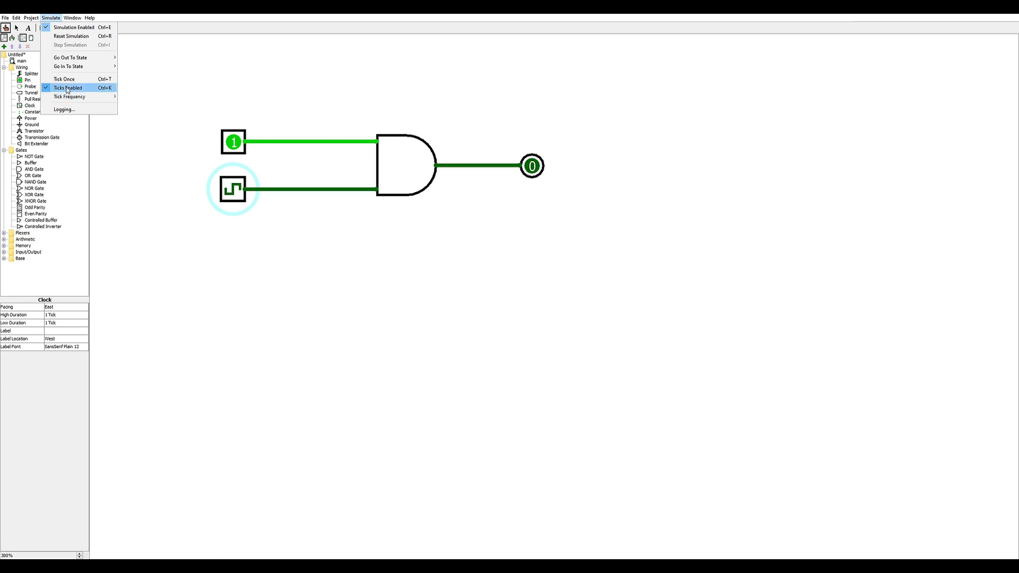
{"action": "left_click", "coordinate": [66, 89]}
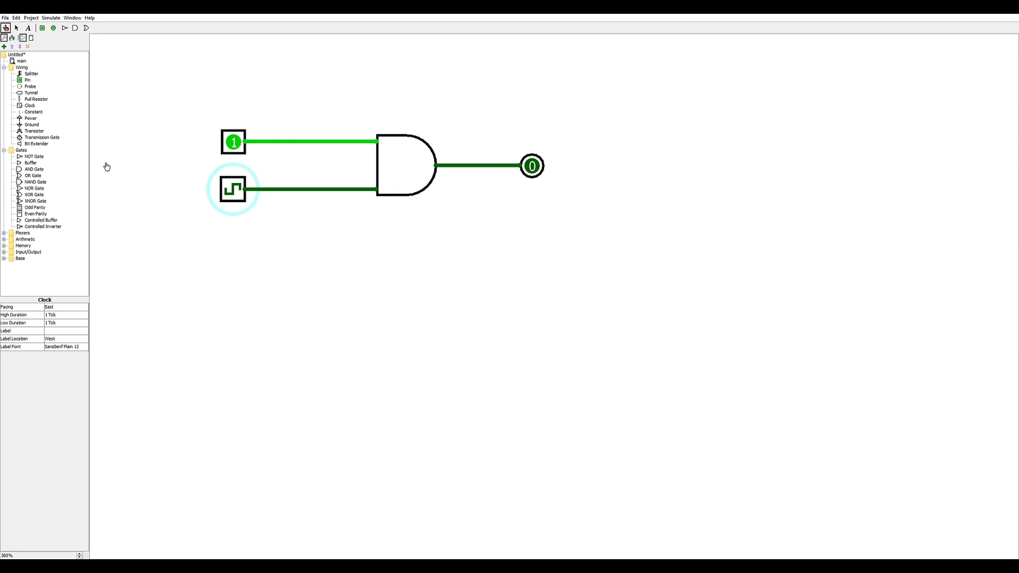
Step: Advance the clock manually five times, one tick at a time, to step through the AND gate simulation
{"action": "left_click", "coordinate": [50, 18]}
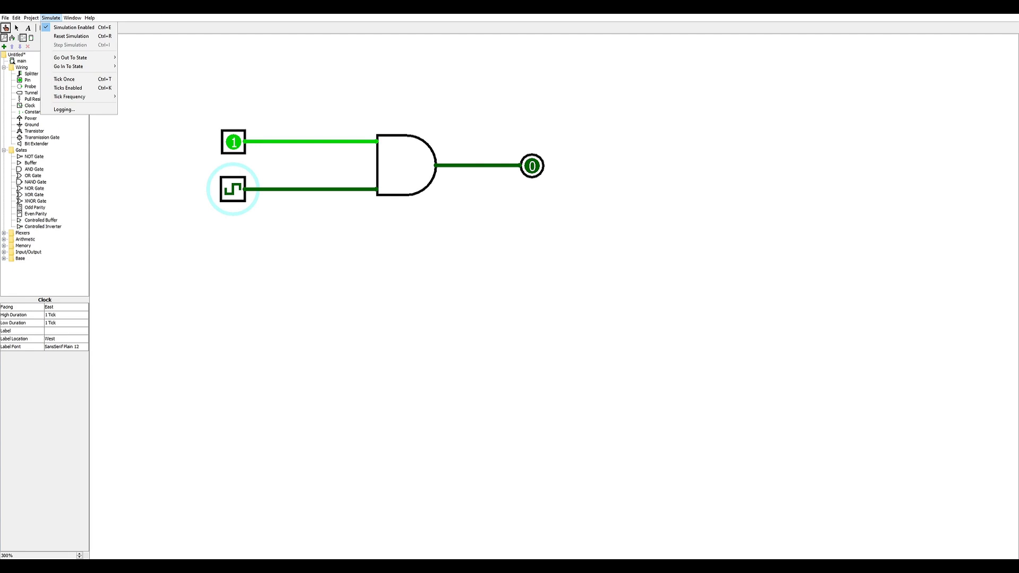
{"action": "left_click", "coordinate": [162, 15]}
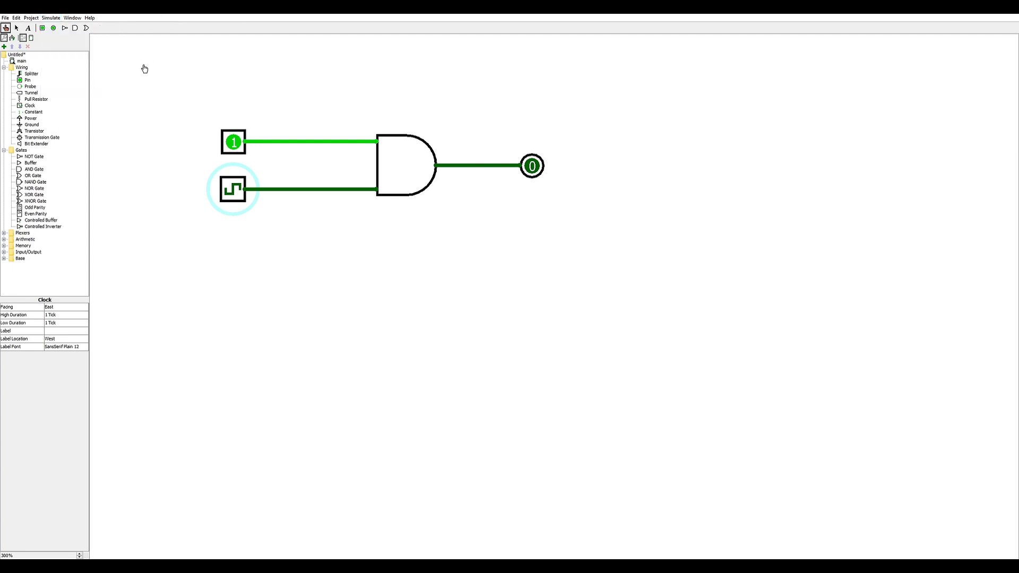
{"action": "key", "text": "ctrl+t"}
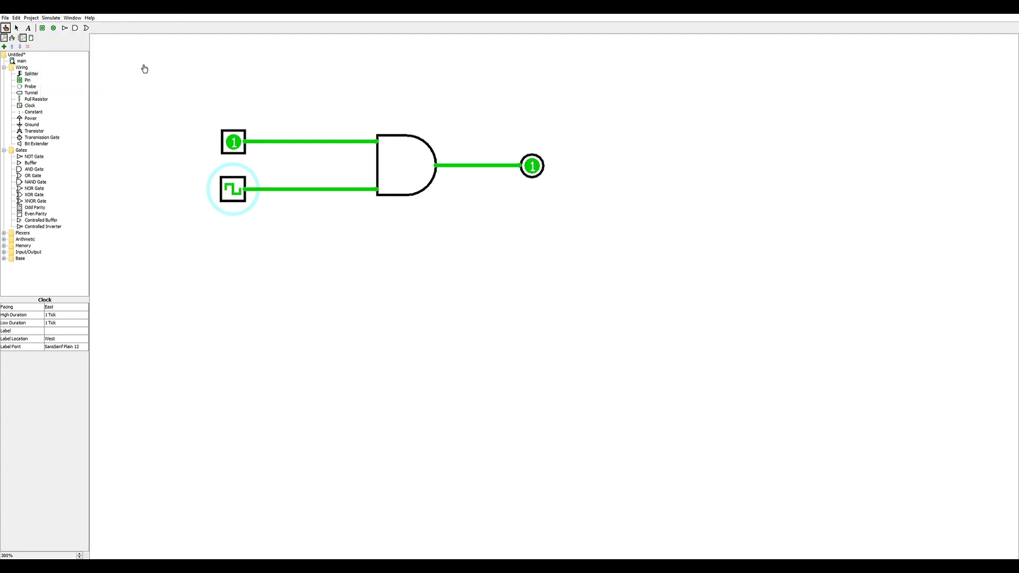
{"action": "key", "text": "ctrl+t"}
{"action": "key", "text": "ctrl+t"}
{"action": "key", "text": "ctrl+t"}
{"action": "key", "text": "ctrl+t"}
Step: Browse the Library Reference's Wiring, Gates and Plexers libraries, viewing the NOT Gate and Multiplexer documentation
{"action": "left_click", "coordinate": [90, 19]}
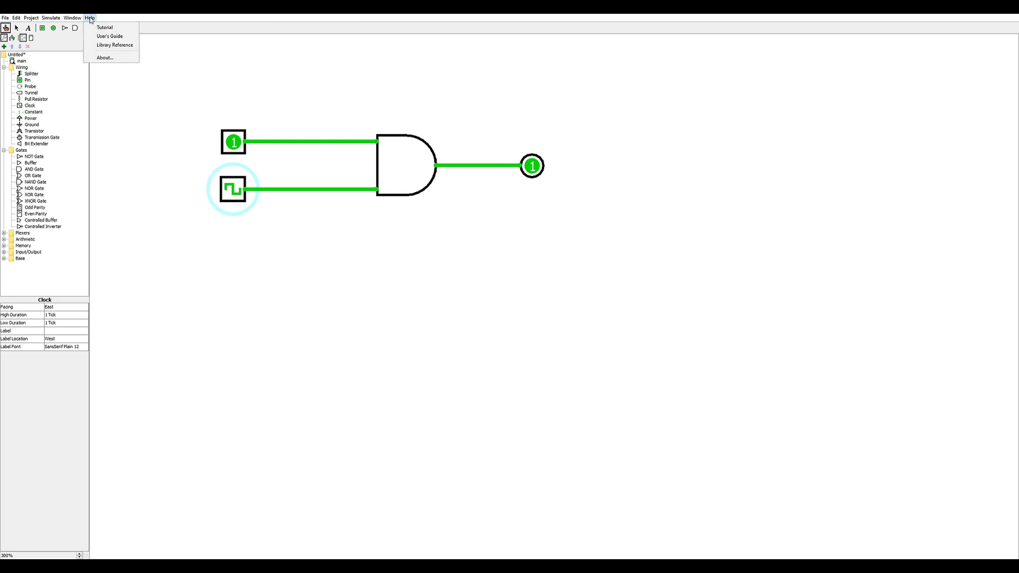
{"action": "left_click", "coordinate": [111, 46]}
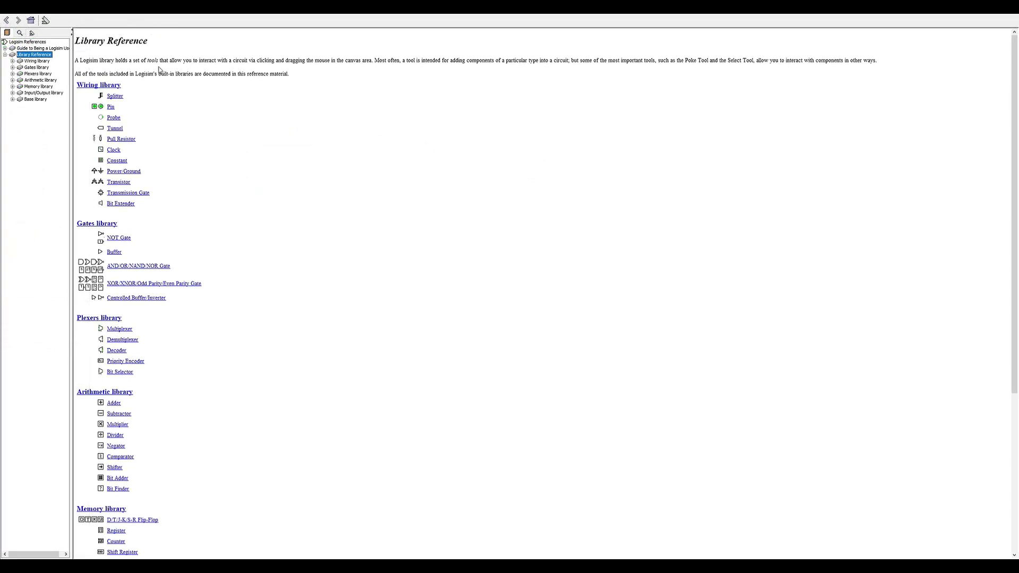
{"action": "left_click", "coordinate": [13, 61]}
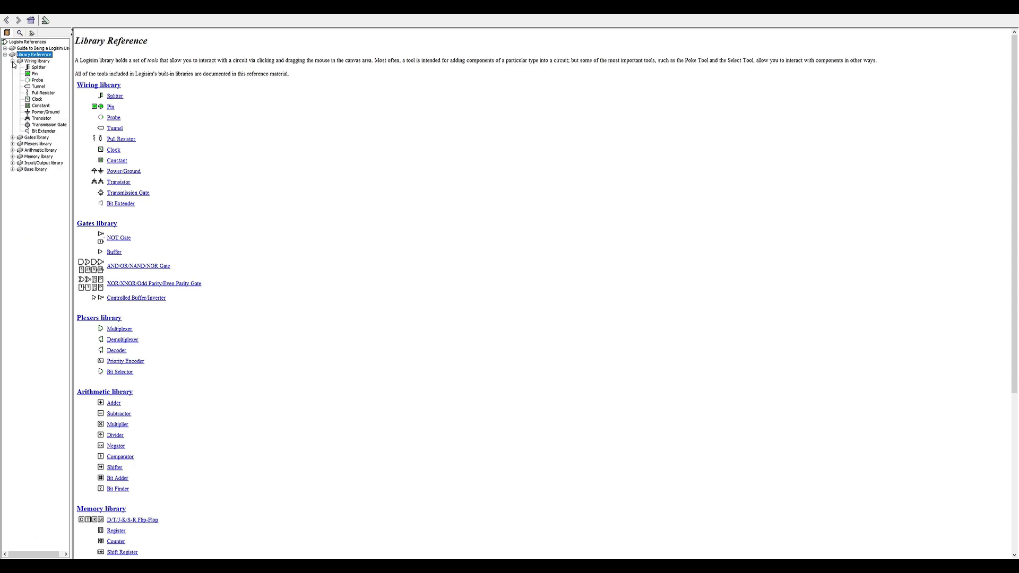
{"action": "left_click", "coordinate": [13, 138]}
{"action": "left_click", "coordinate": [50, 144]}
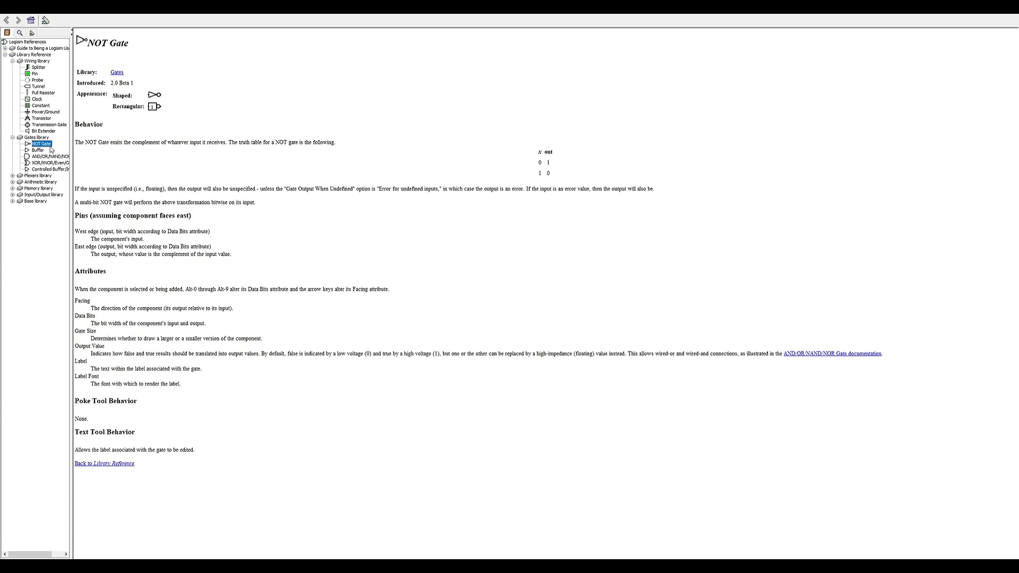
{"action": "left_click", "coordinate": [12, 176]}
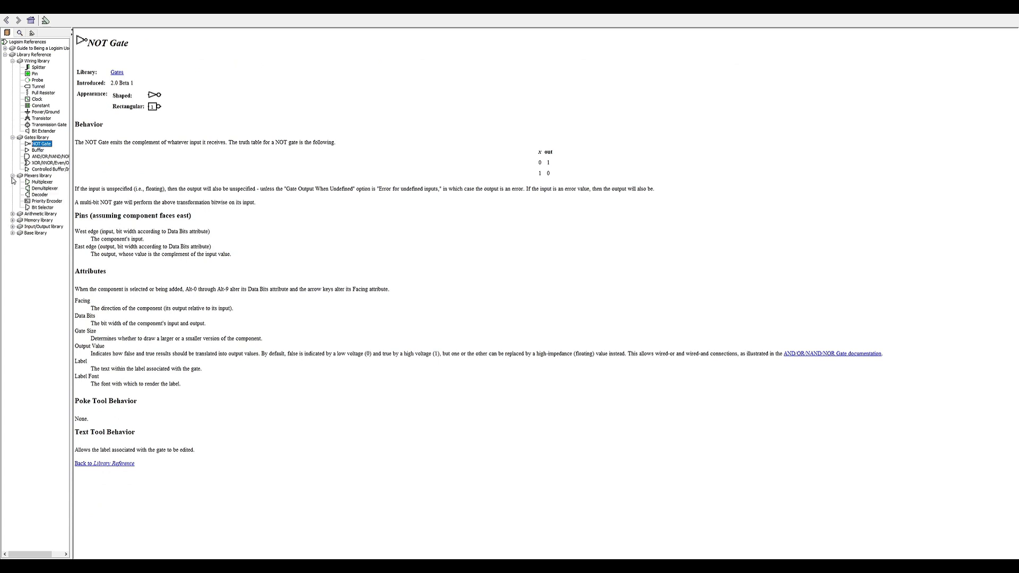
{"action": "left_click", "coordinate": [44, 182]}
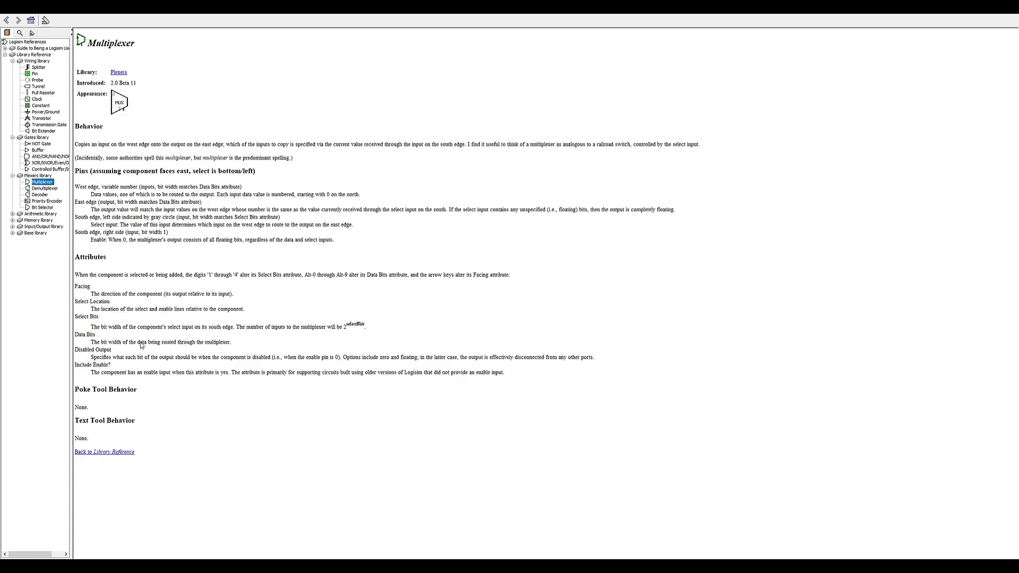